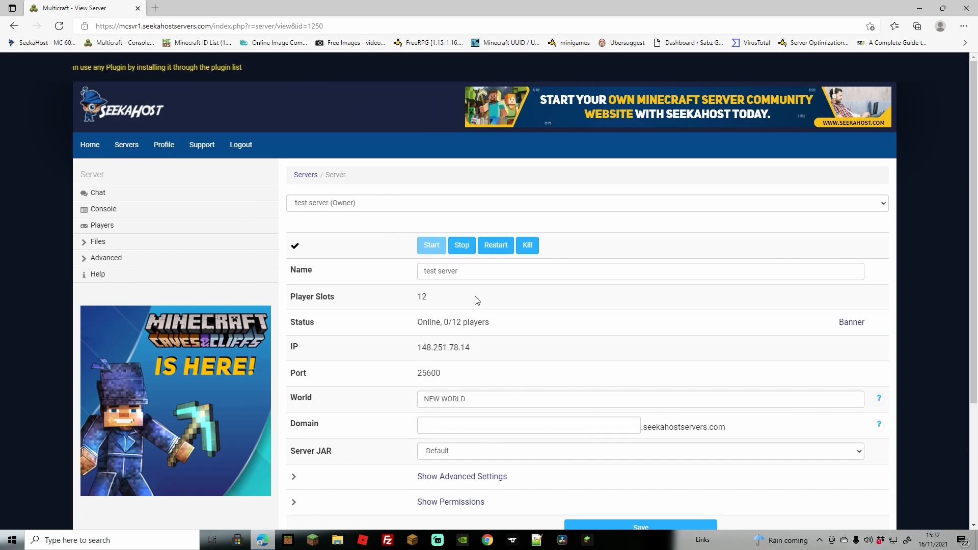
Stop the test server and delete all of its files and directories through FTP file access
left_click(461, 247)
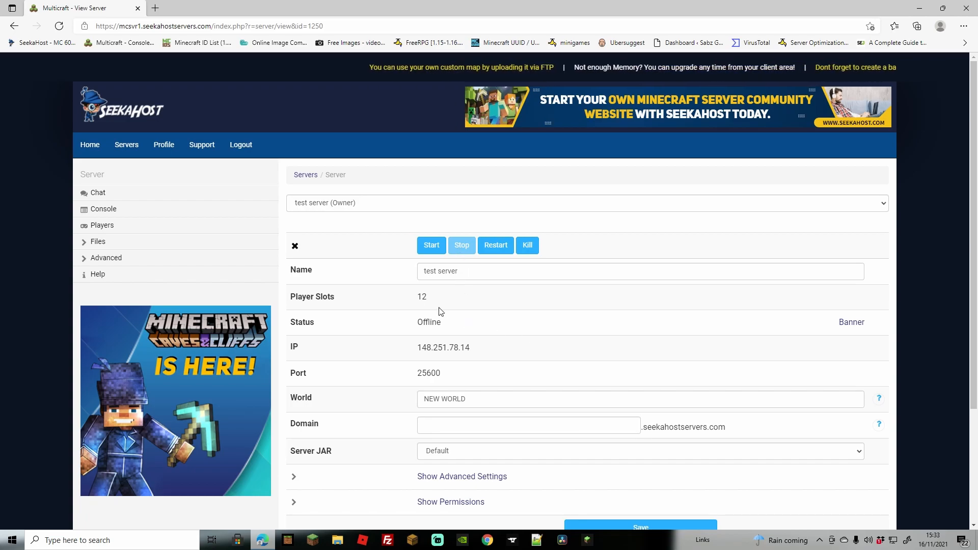
left_click(132, 245)
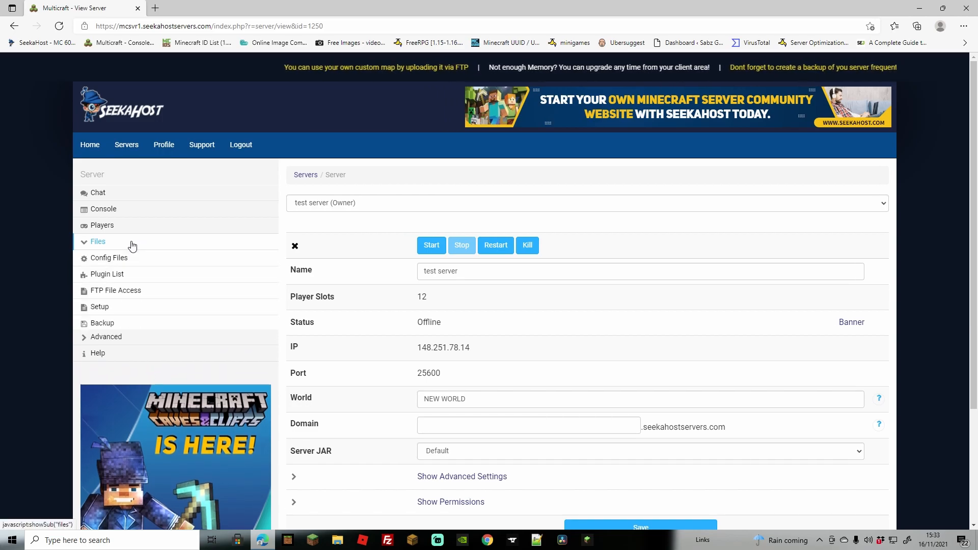
left_click(128, 291)
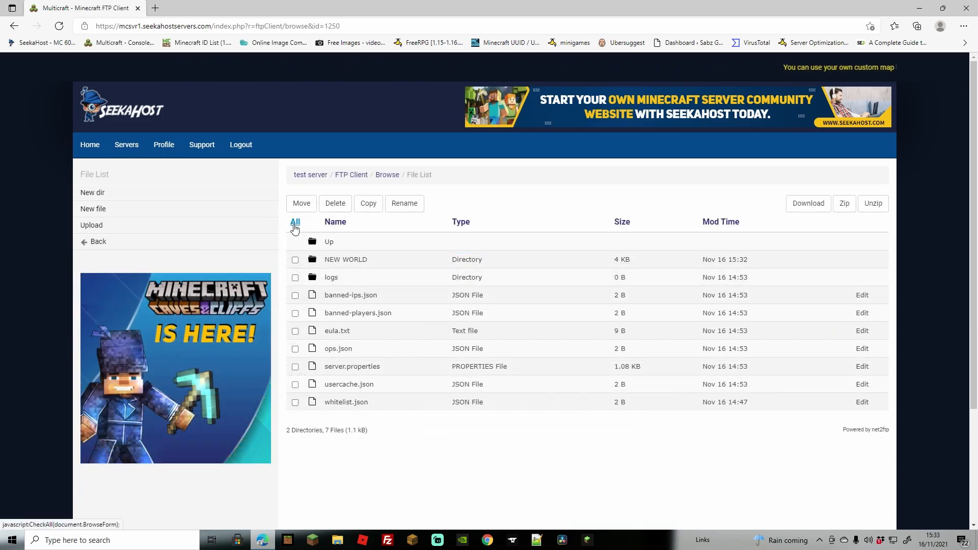
left_click(295, 222)
left_click(336, 205)
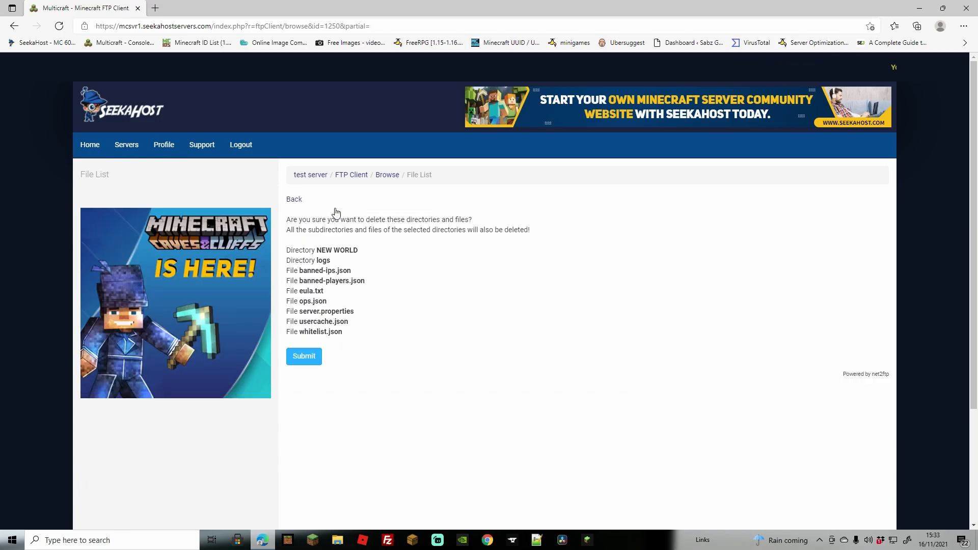
left_click(312, 362)
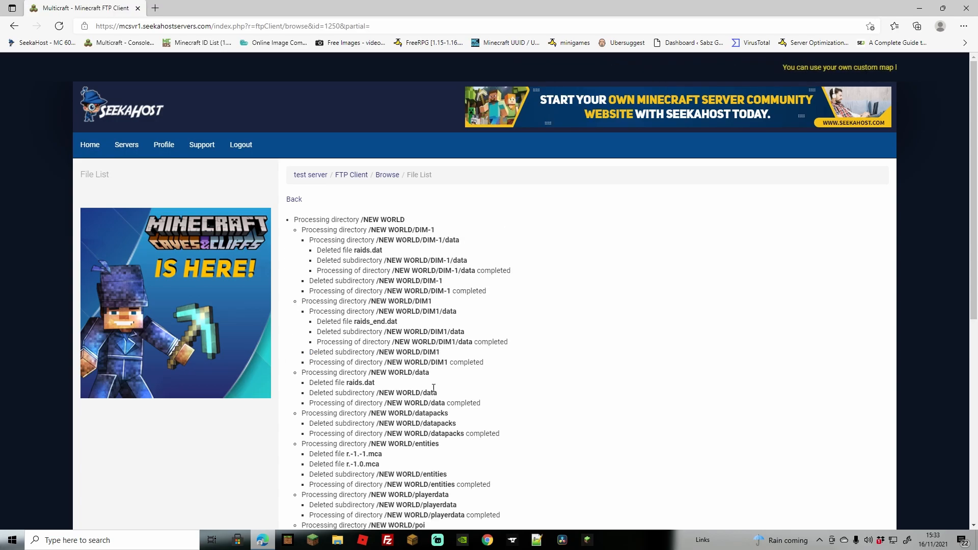
left_click(387, 540)
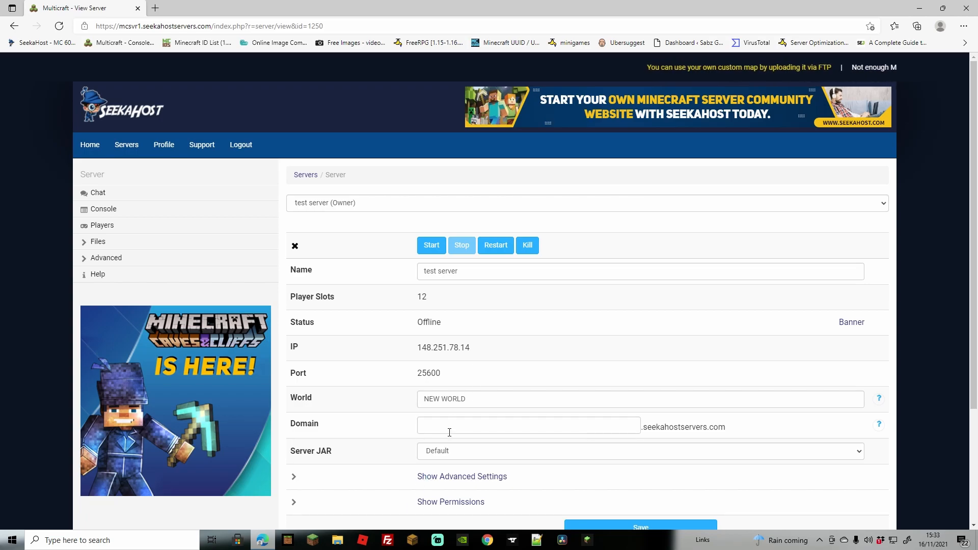
left_click(388, 544)
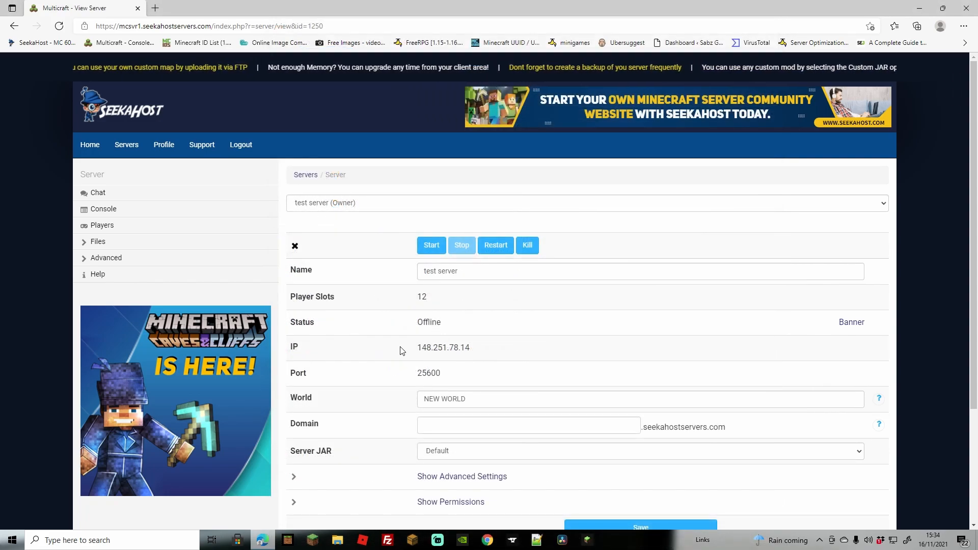
Set the server's JAR to Custom Jar and save the server settings
left_click(492, 455)
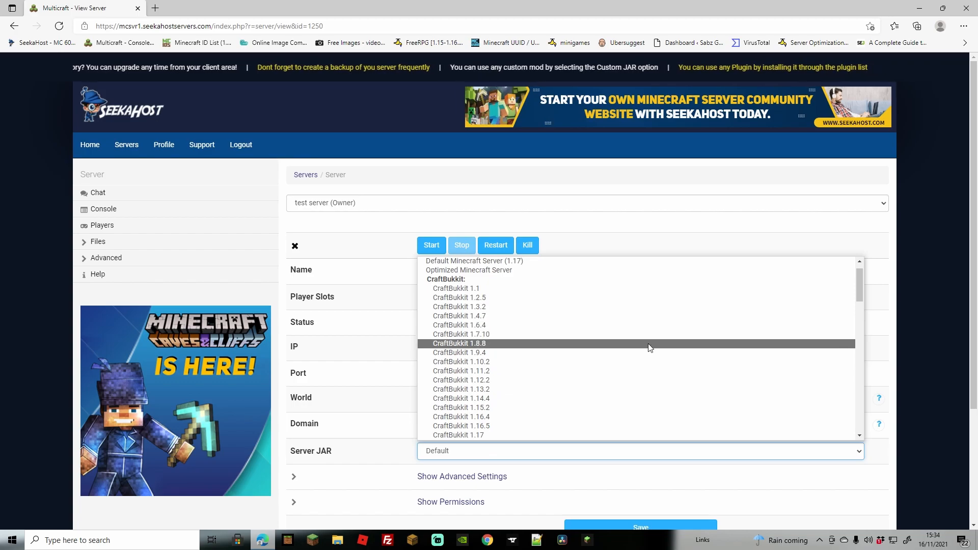
scroll(643, 354, "down", 1)
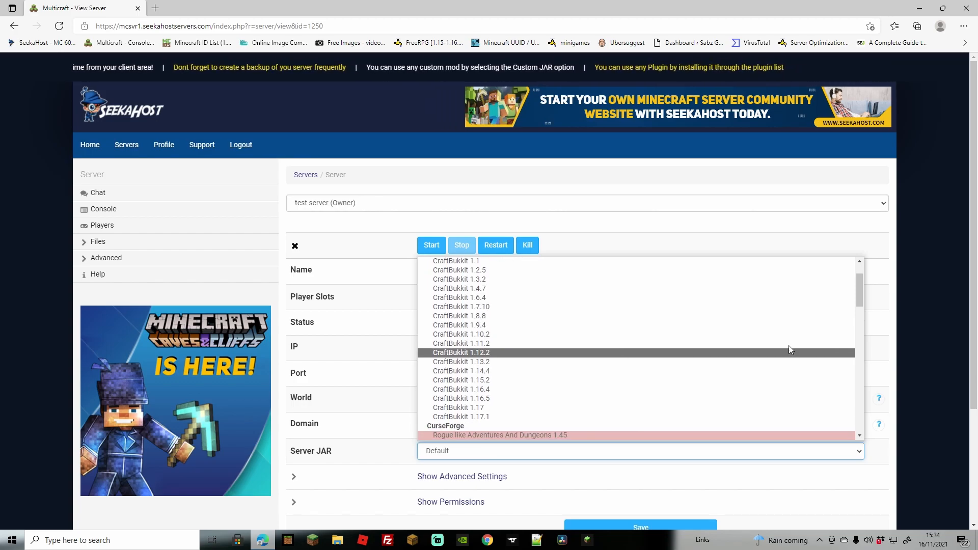
scroll(846, 290, "down", 5)
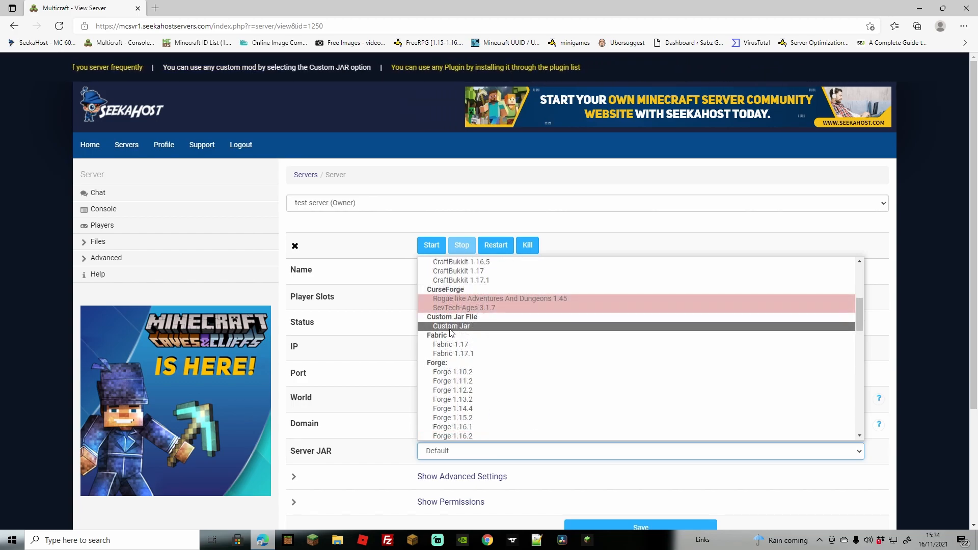
left_click(454, 322)
scroll(614, 378, "down", 2)
left_click(656, 432)
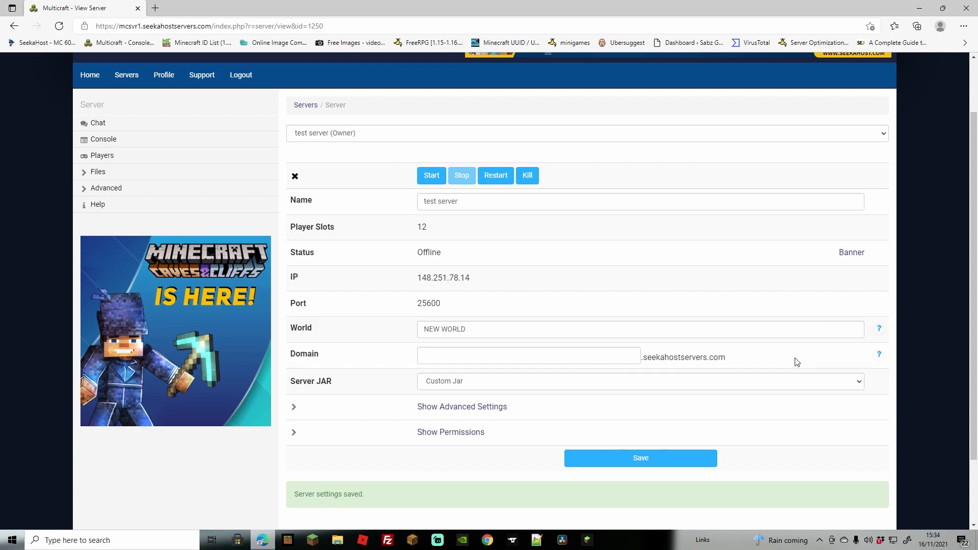
In the advanced settings, make the server look for JARs in the Server base directory and save
left_click(475, 407)
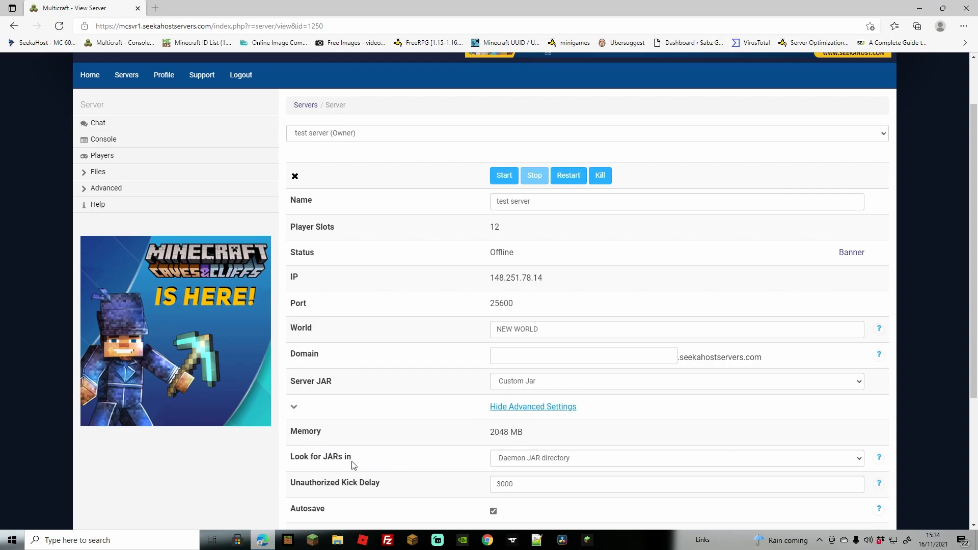
left_click(551, 406)
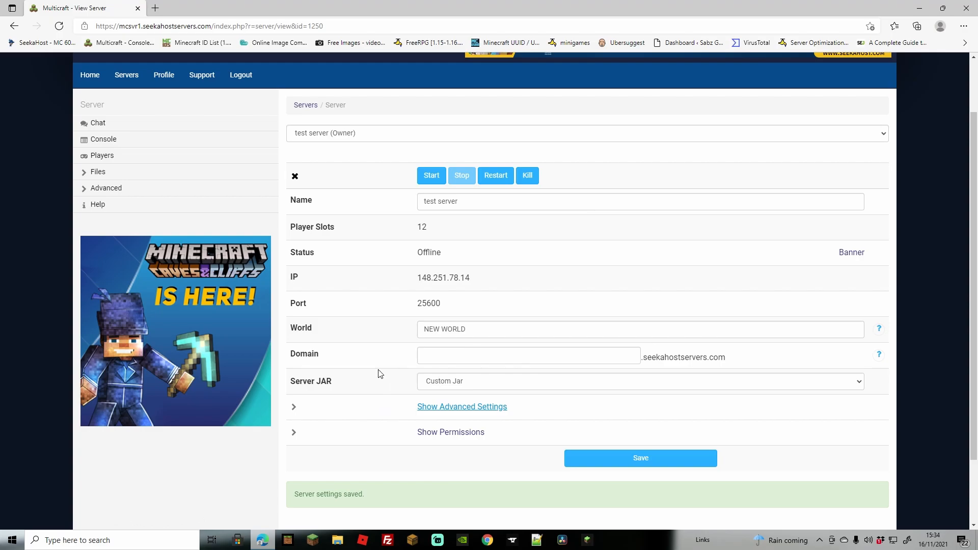
left_click(478, 407)
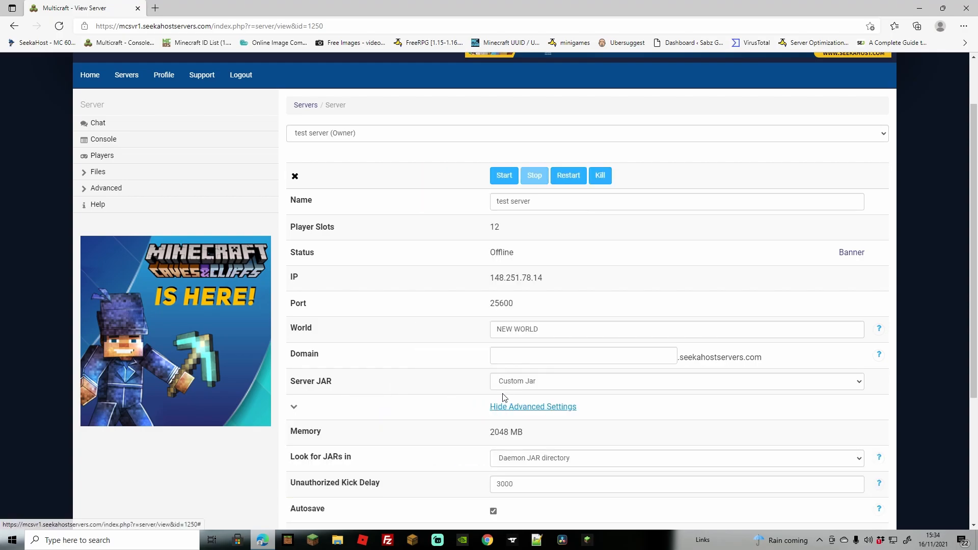
scroll(520, 386, "down", 1)
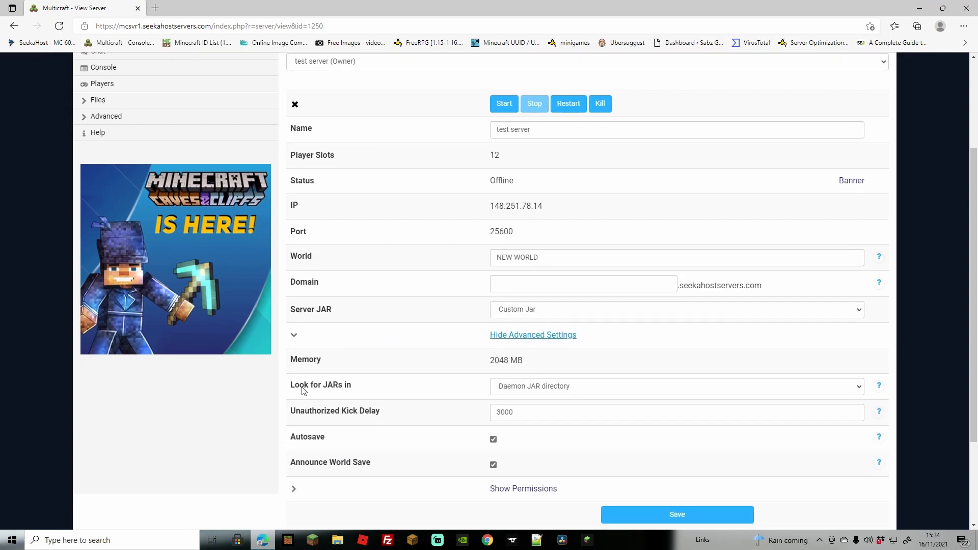
left_click(589, 392)
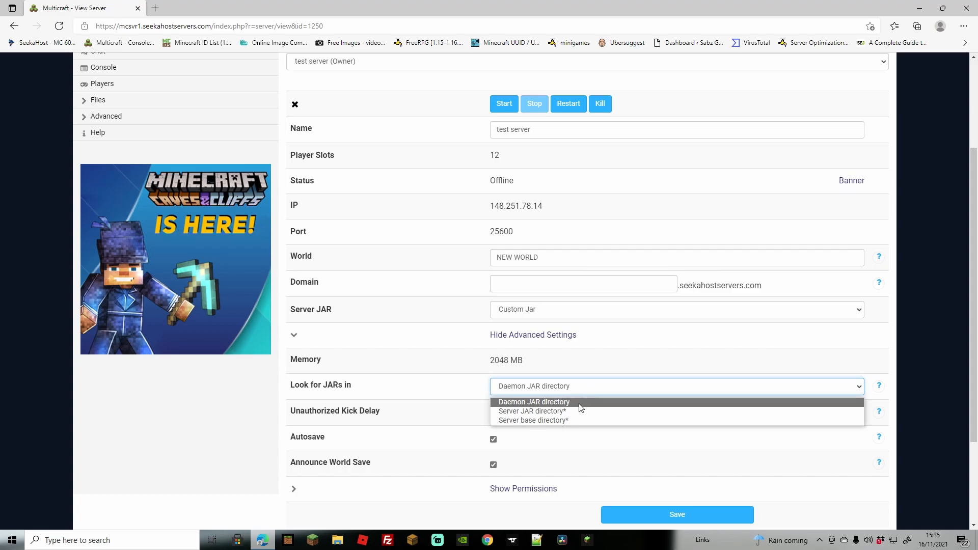
left_click(539, 421)
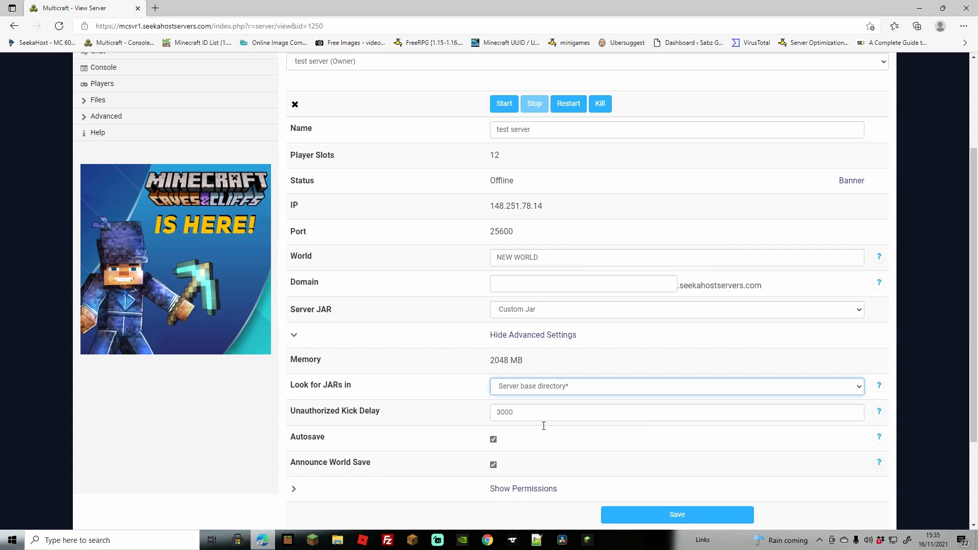
left_click(665, 516)
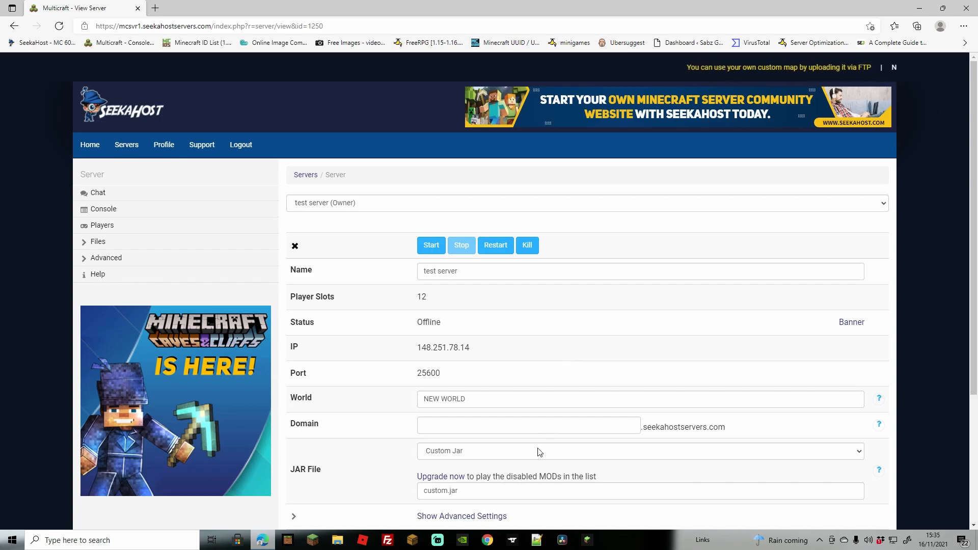
Switch to the CurseForge app, search the modpacks for "mage" and open FTB Mage Quest
left_click(514, 541)
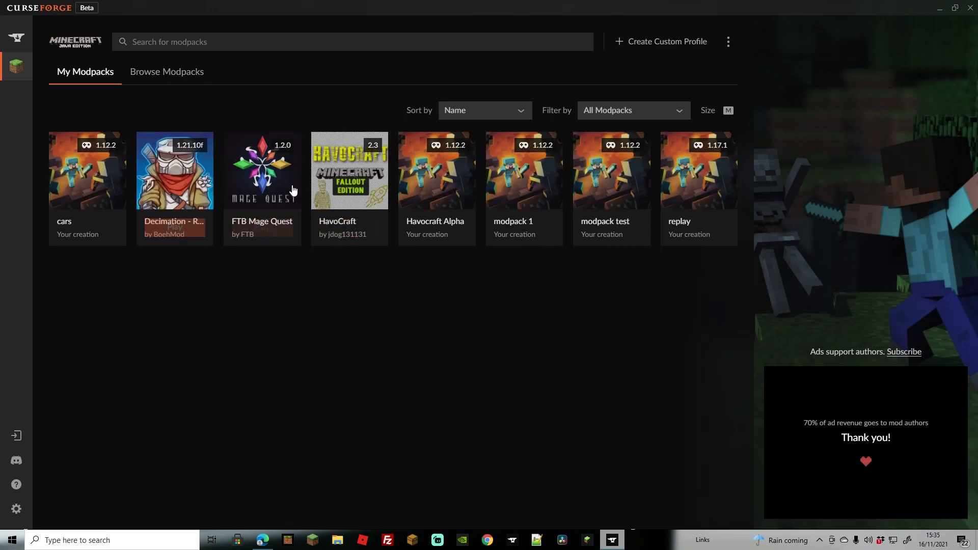
left_click(158, 46)
type("ft")
key("BackSpace")
key("BackSpace")
type("mage")
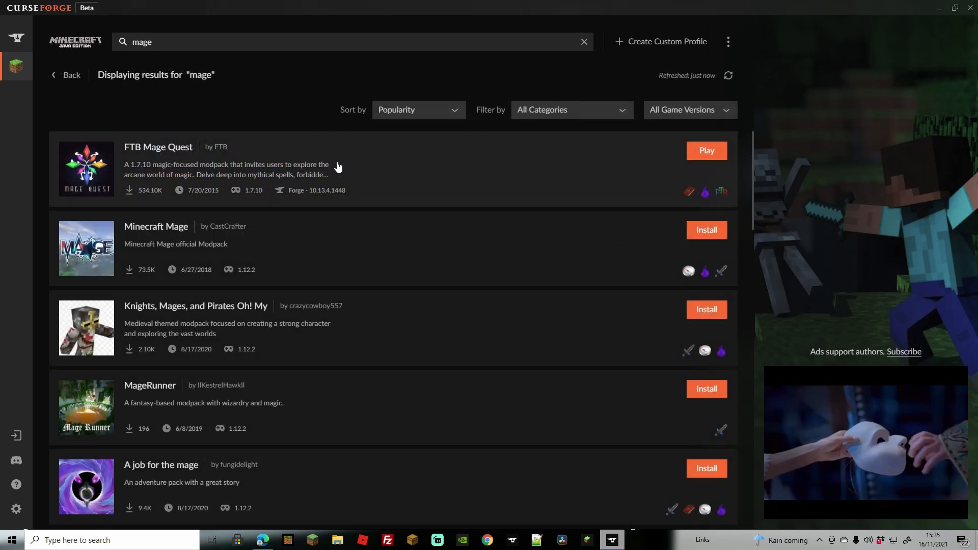
left_click(356, 180)
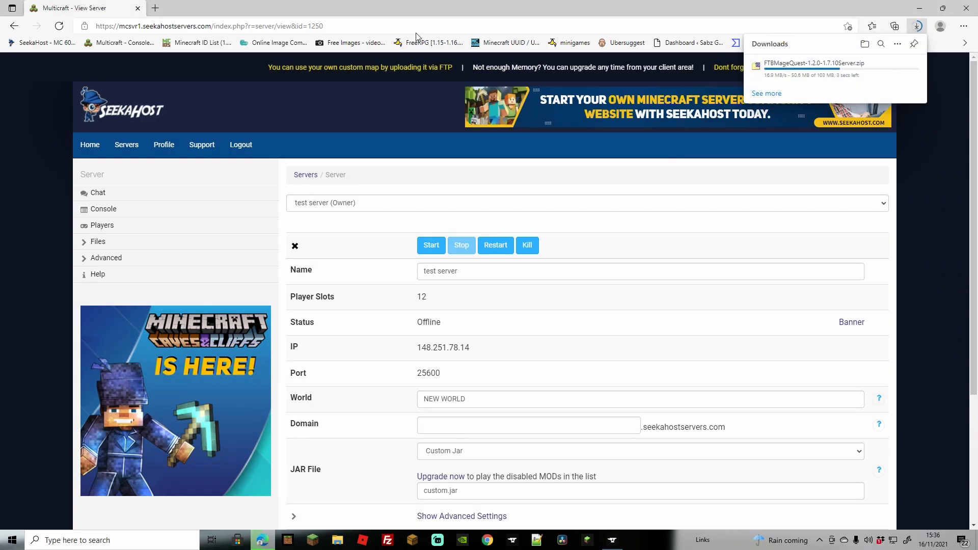
Open the CurseForge website in a new browser tab and locate the Minecraft 1.7 server pack of FTB Mage Quest
left_click(156, 9)
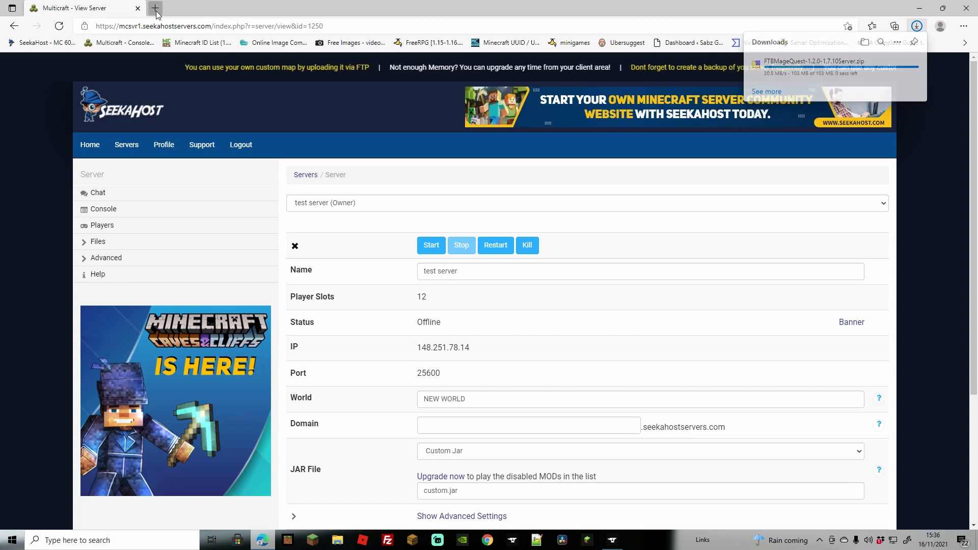
type("curs")
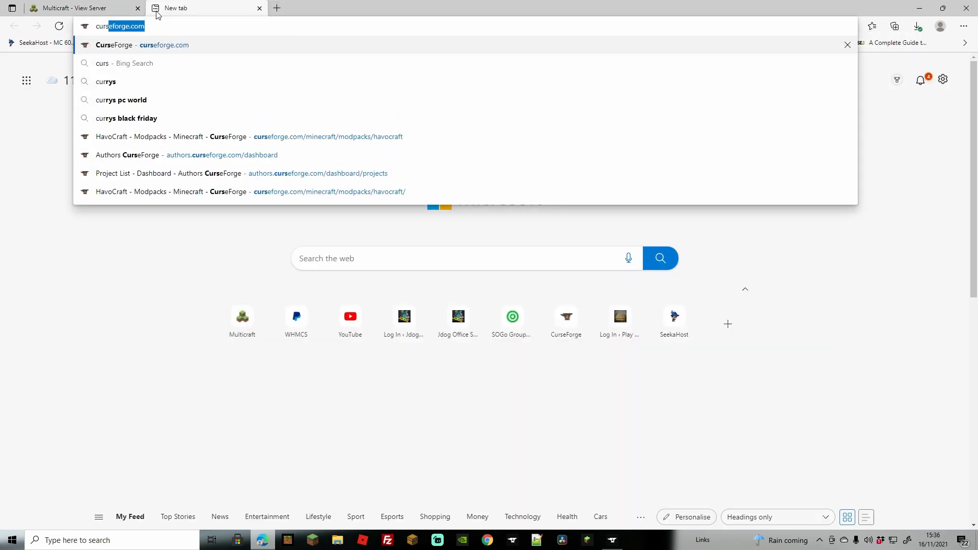
key("Return")
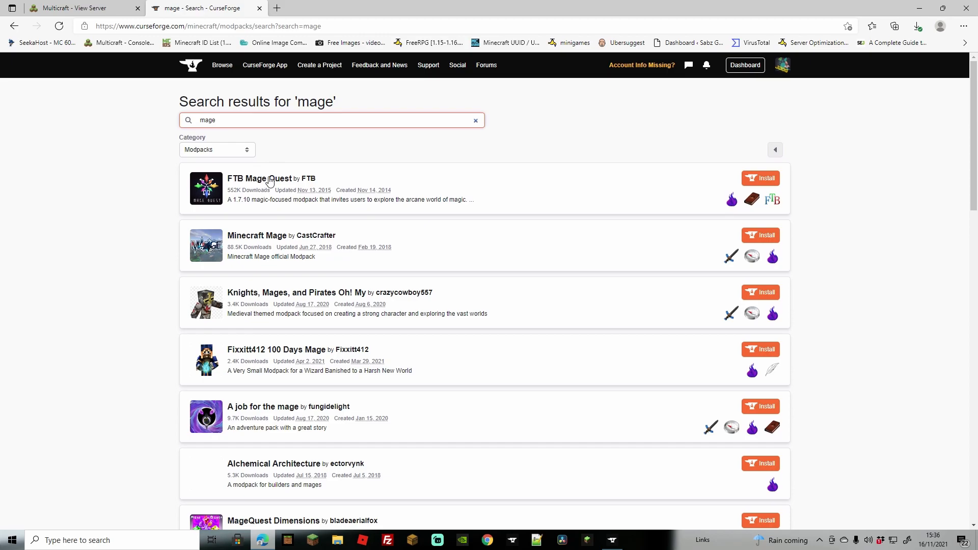
left_click(270, 180)
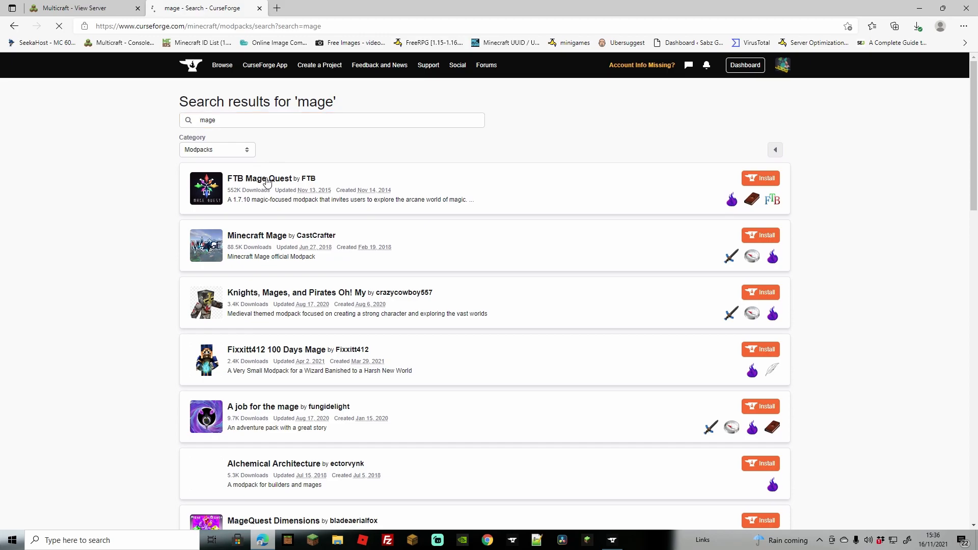
scroll(754, 306, "down", 5)
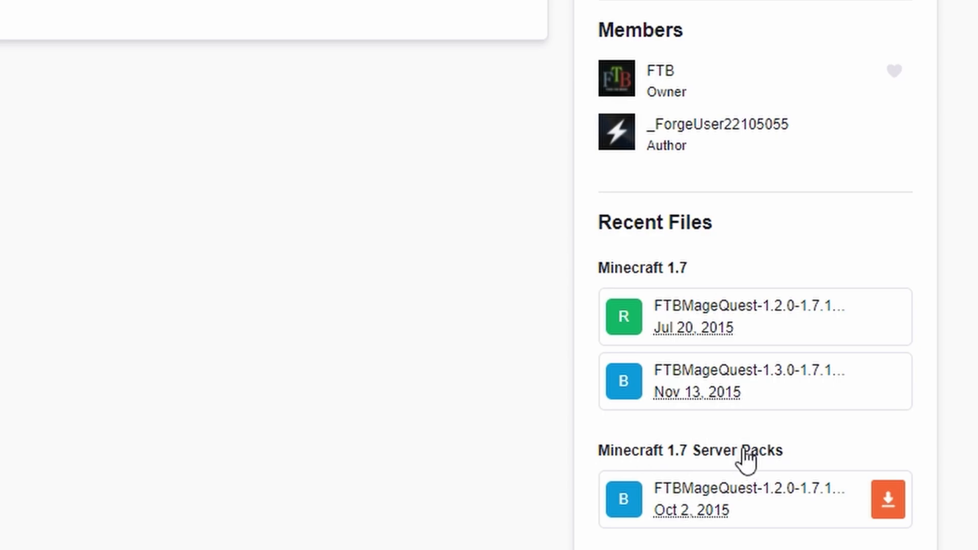
mouse_move(718, 528)
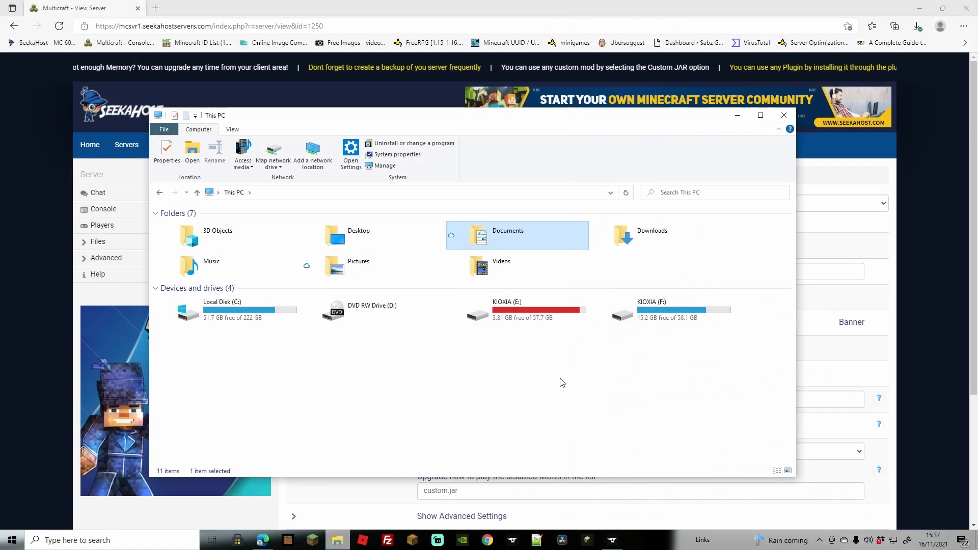
Copy FTBMageQuest-1.2.0-1.7.10Server.zip from the Downloads folder in File Explorer
left_click(652, 236)
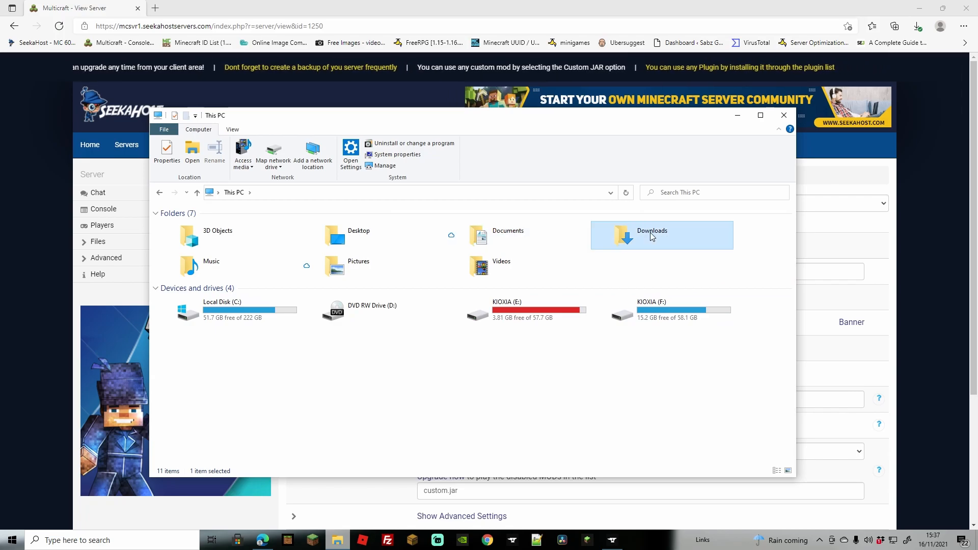
double_click(652, 235)
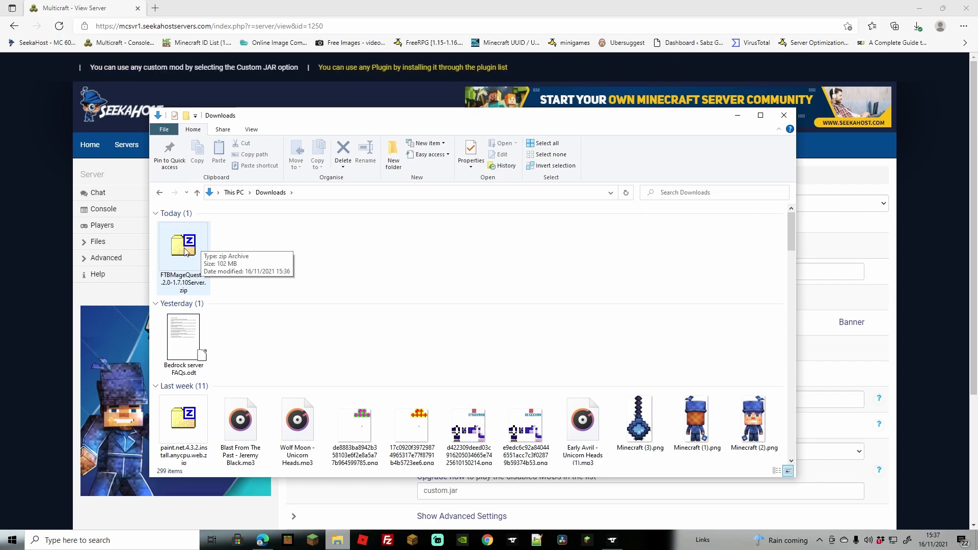
right_click(185, 251)
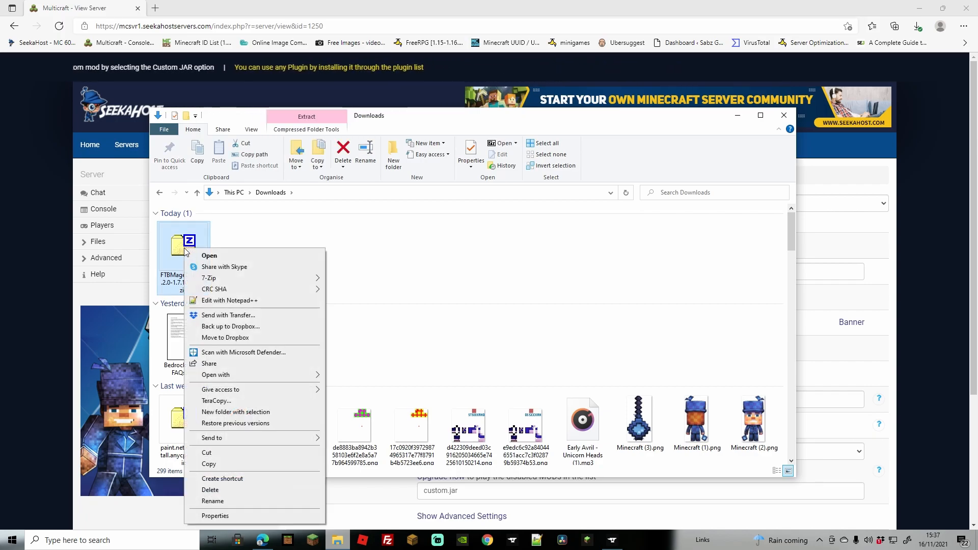
left_click(229, 464)
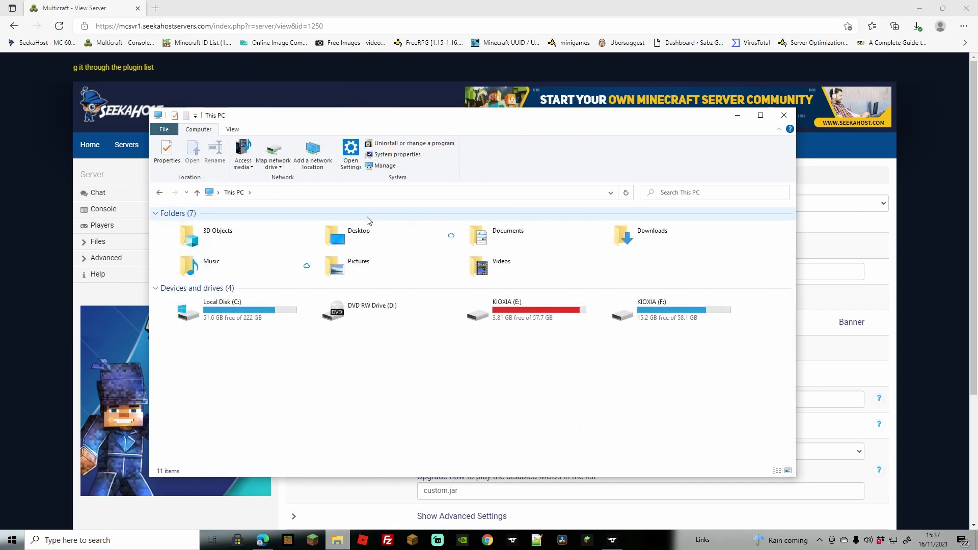
Create a new folder named "ftb mage quest" on the Desktop
left_click(356, 240)
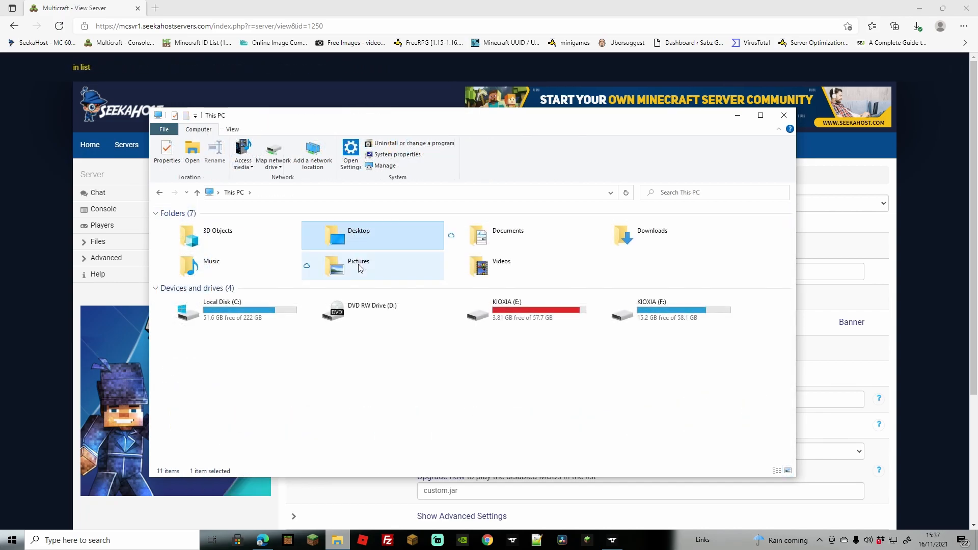
double_click(341, 239)
right_click(349, 322)
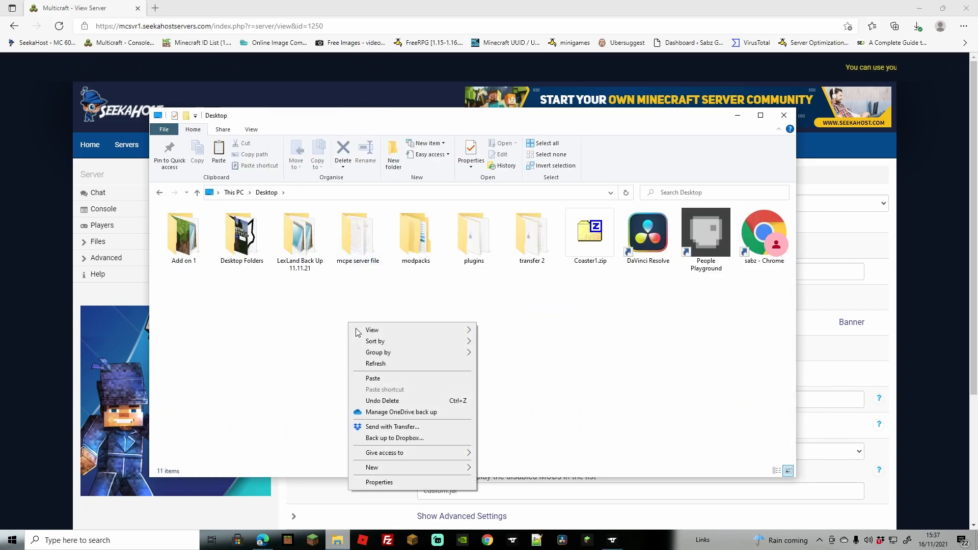
mouse_move(477, 465)
left_click(518, 371)
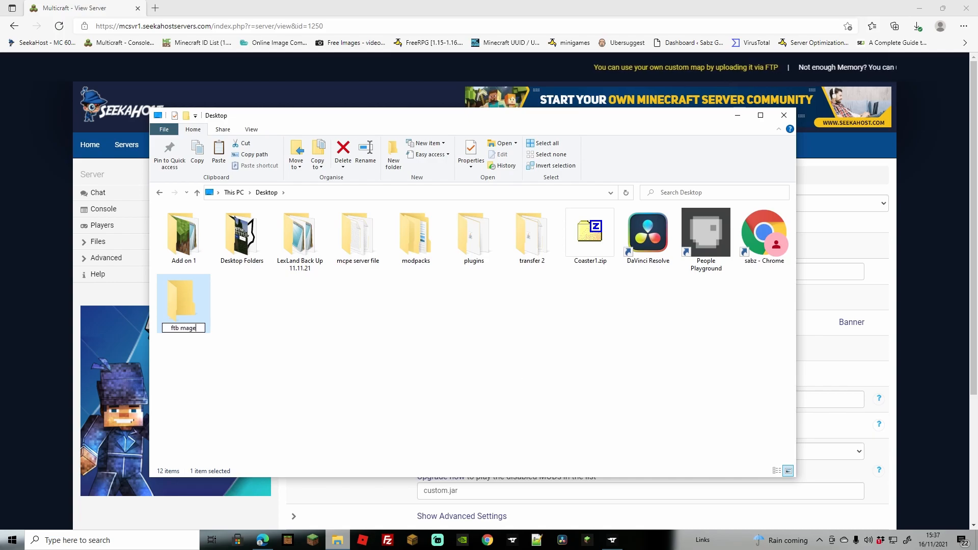
type("ftb mage quest")
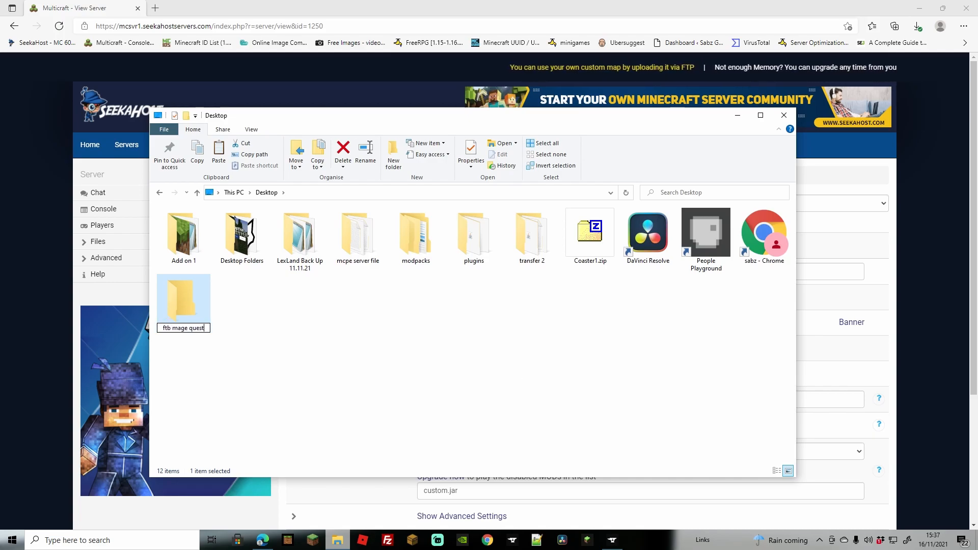
left_click(211, 316)
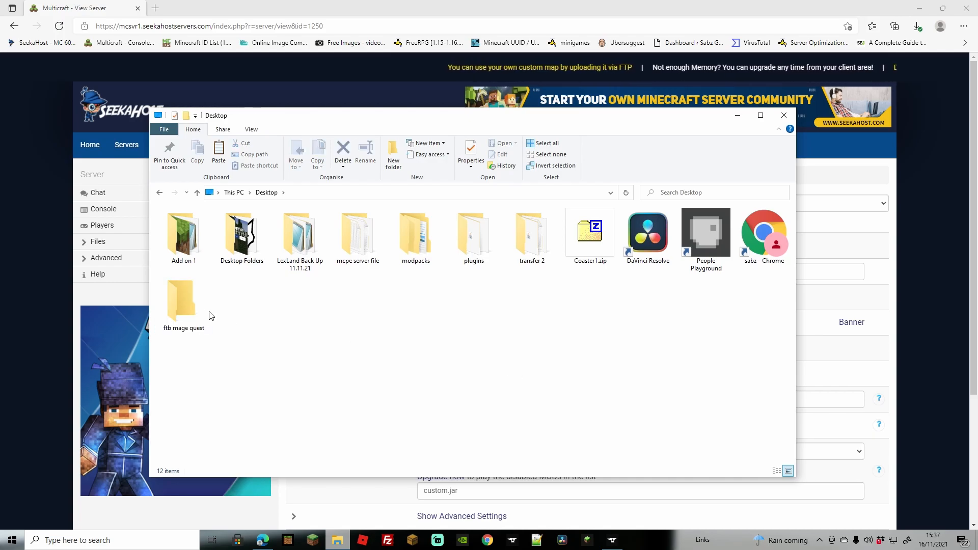
Paste the copied server pack zip into the ftb mage quest folder and extract it there with 7-Zip
double_click(180, 304)
right_click(297, 278)
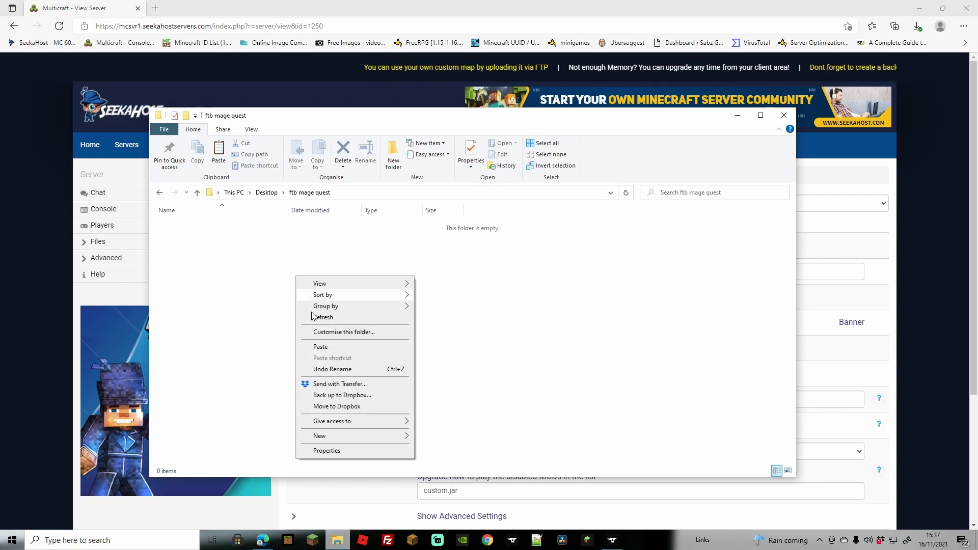
left_click(320, 346)
left_click(354, 354)
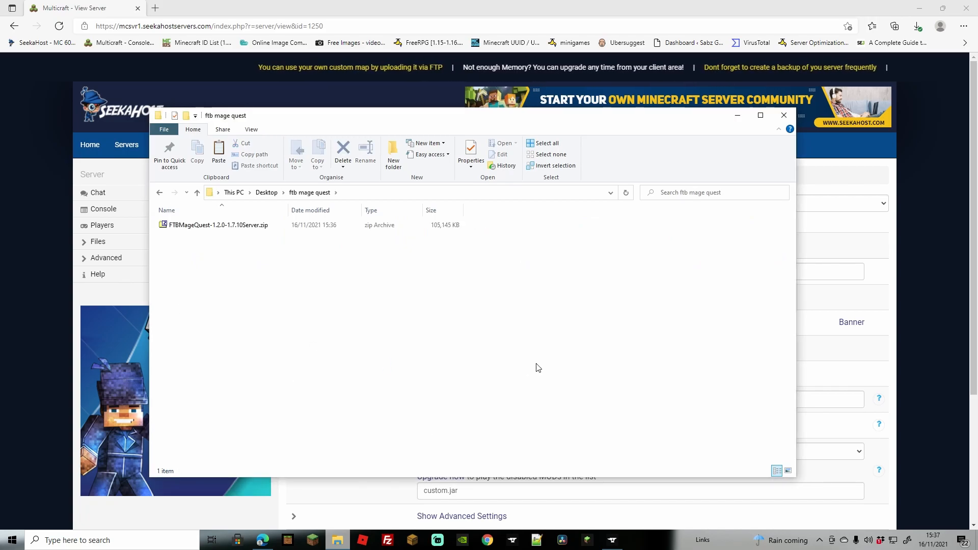
right_click(179, 228)
mouse_move(218, 261)
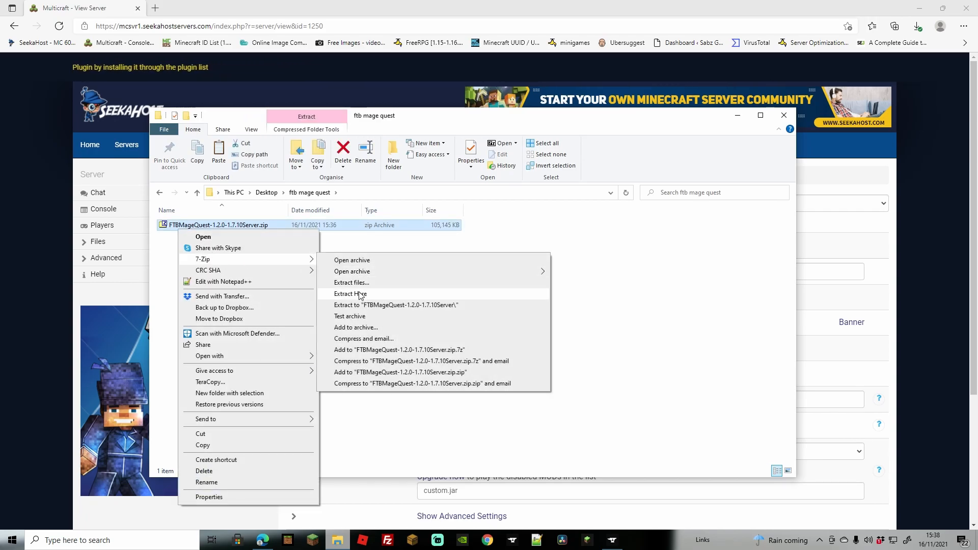
left_click(359, 294)
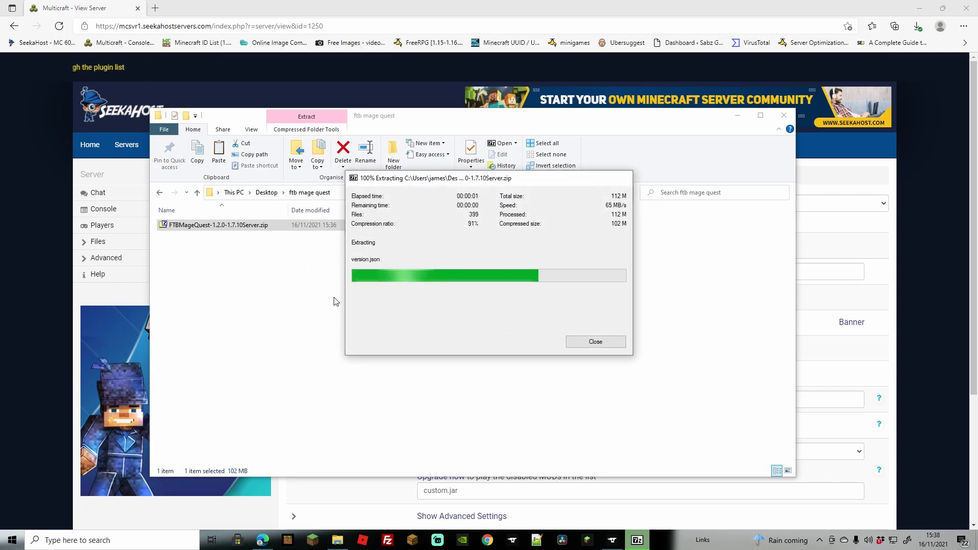
Delete the original server pack zip archive from the ftb mage quest folder
left_click(197, 301)
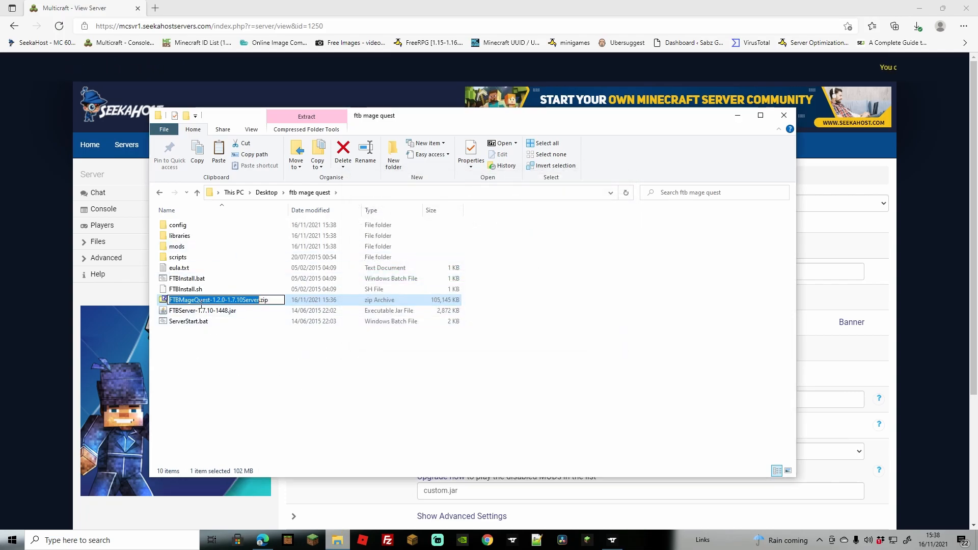
key("BackSpace")
key("Return")
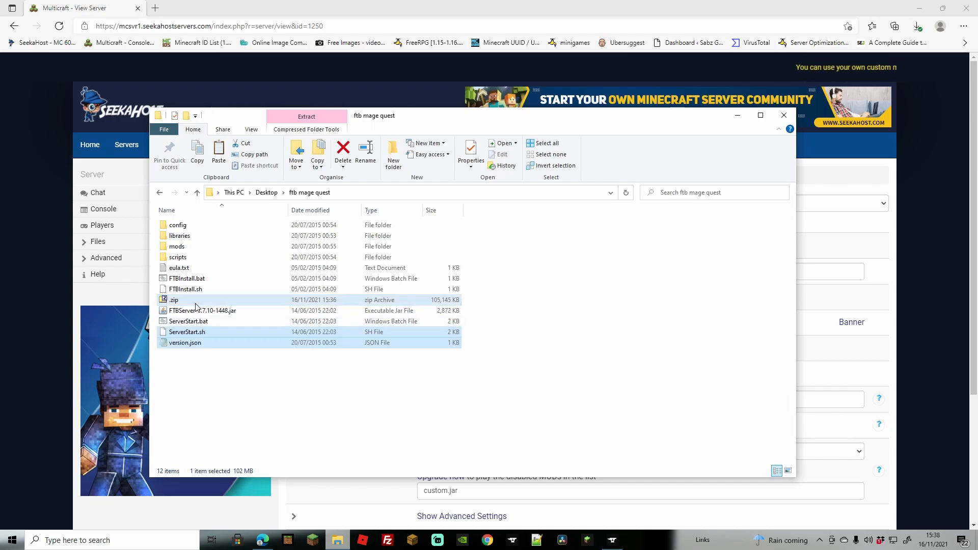
key("Delete")
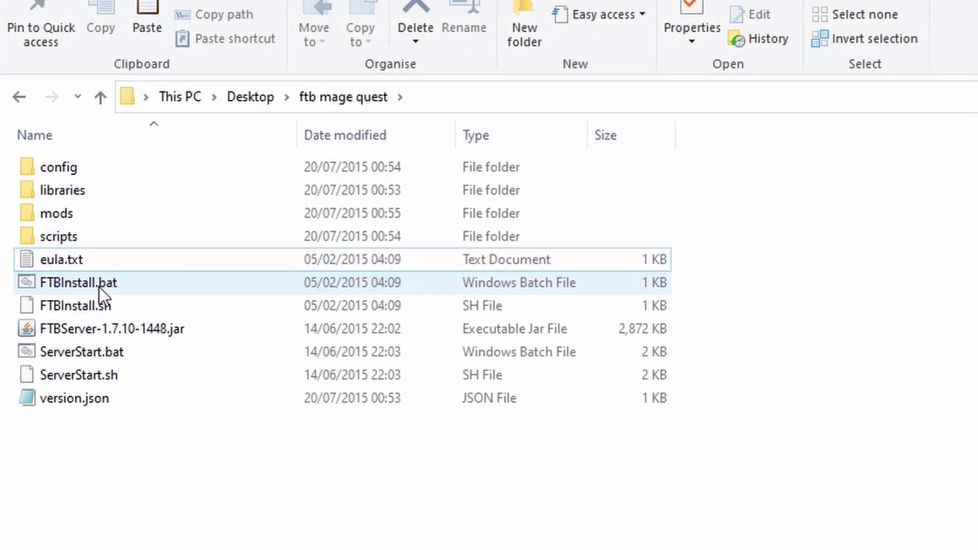
Run FTBInstall.bat and then ServerStart.bat from the ftb mage quest folder
double_click(74, 282)
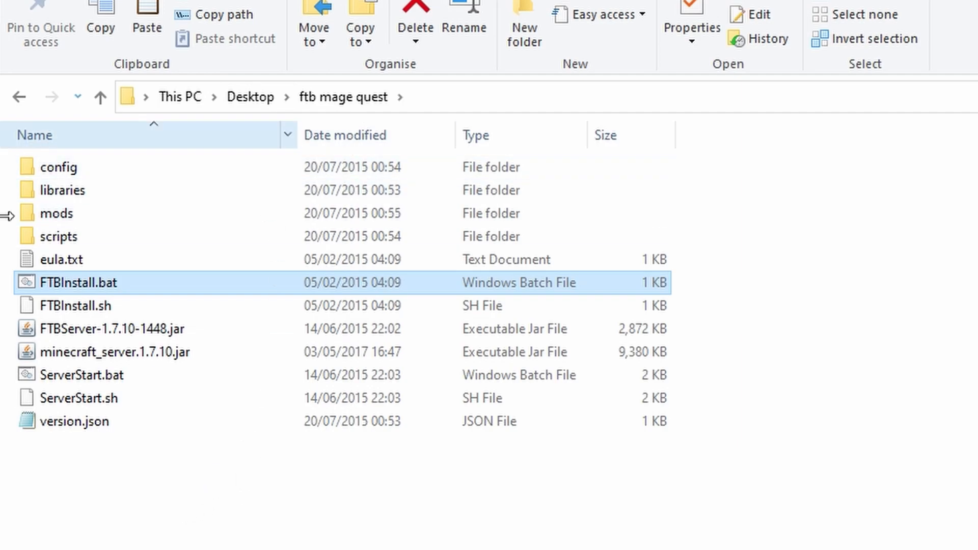
left_click(88, 378)
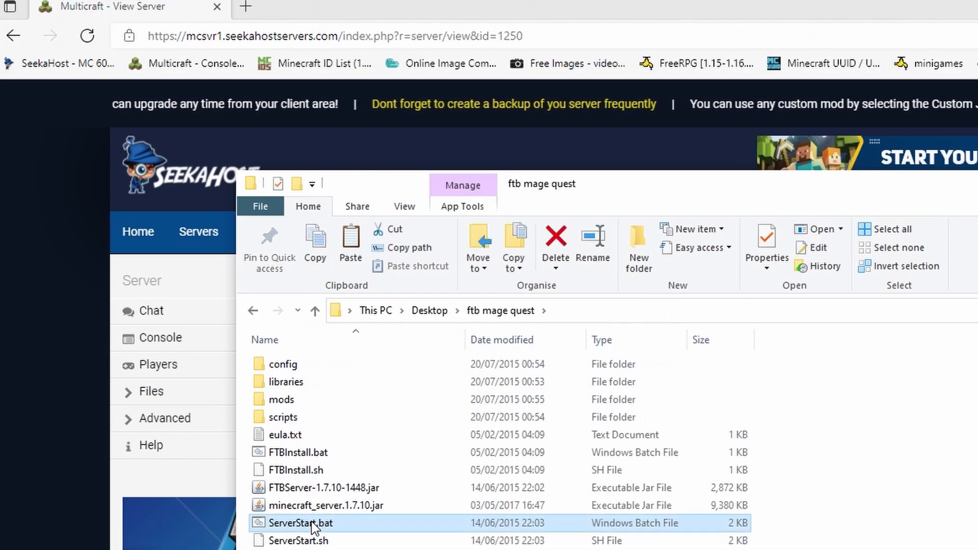
double_click(87, 378)
key("Return")
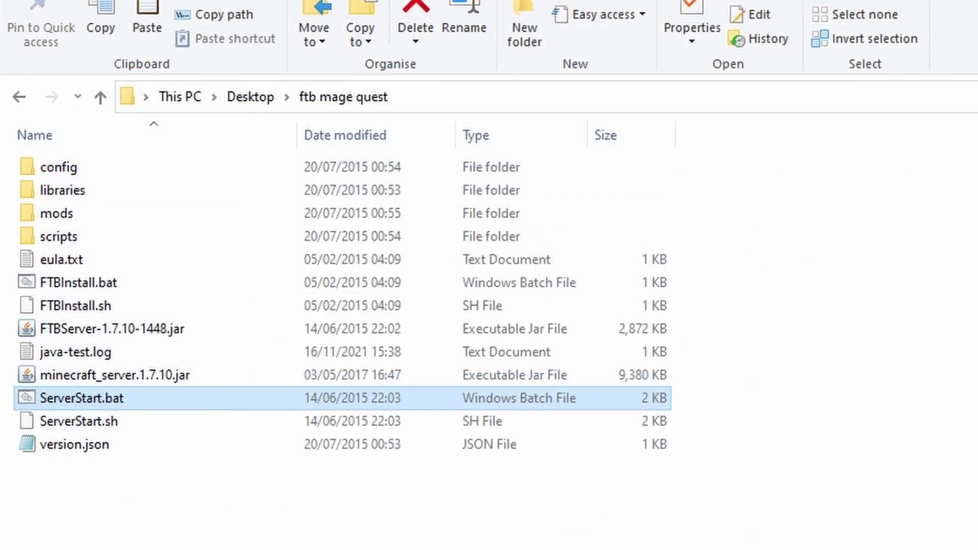
left_click(764, 316)
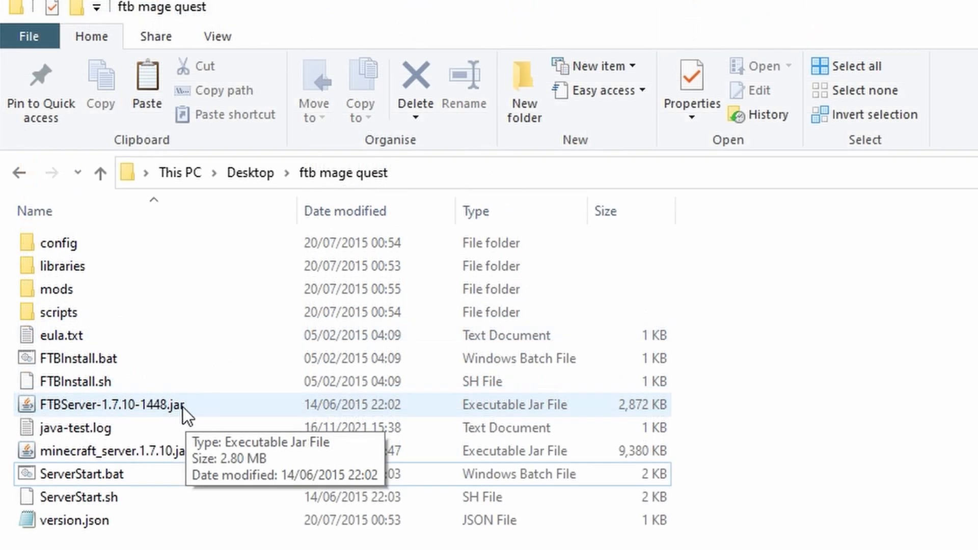
Rename FTBServer-1.7.10-1448.jar to custom.jar
left_click(222, 35)
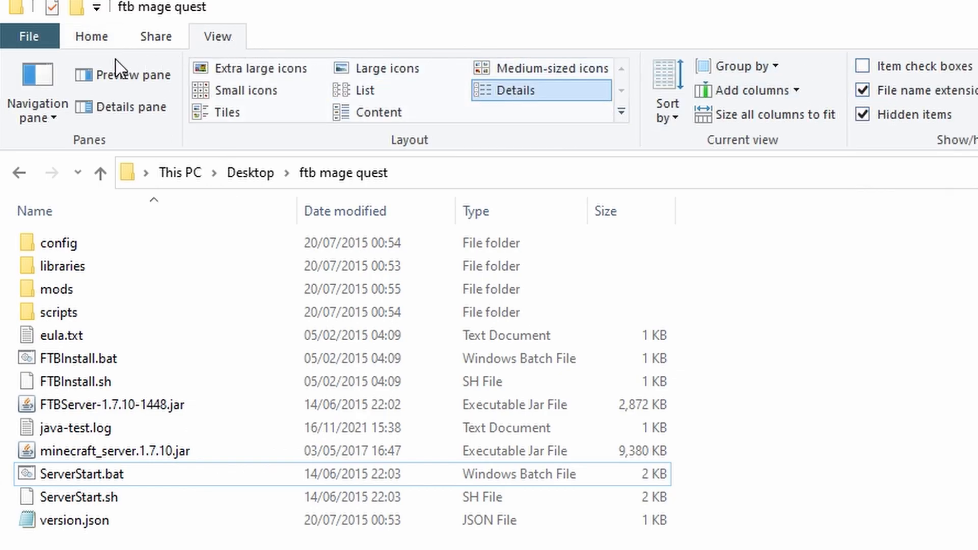
left_click(81, 42)
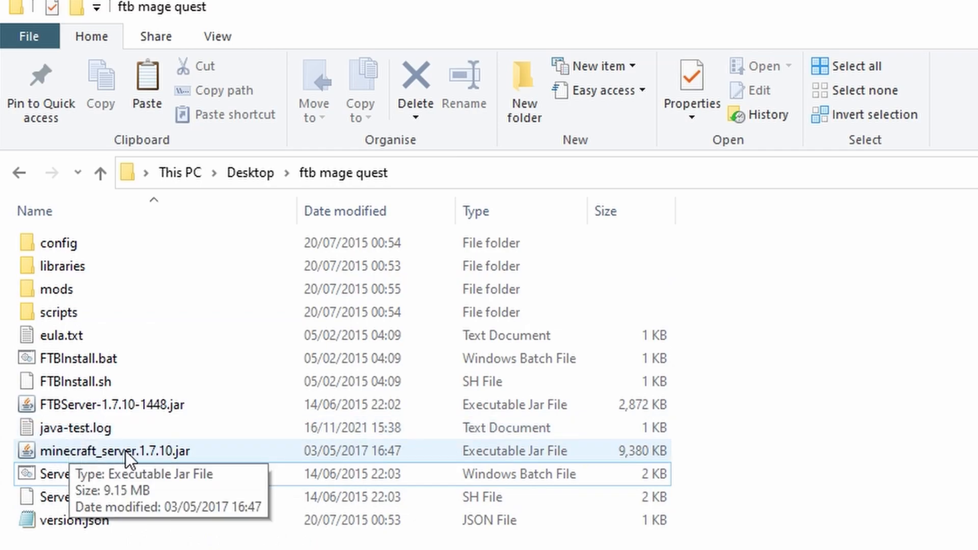
right_click(92, 404)
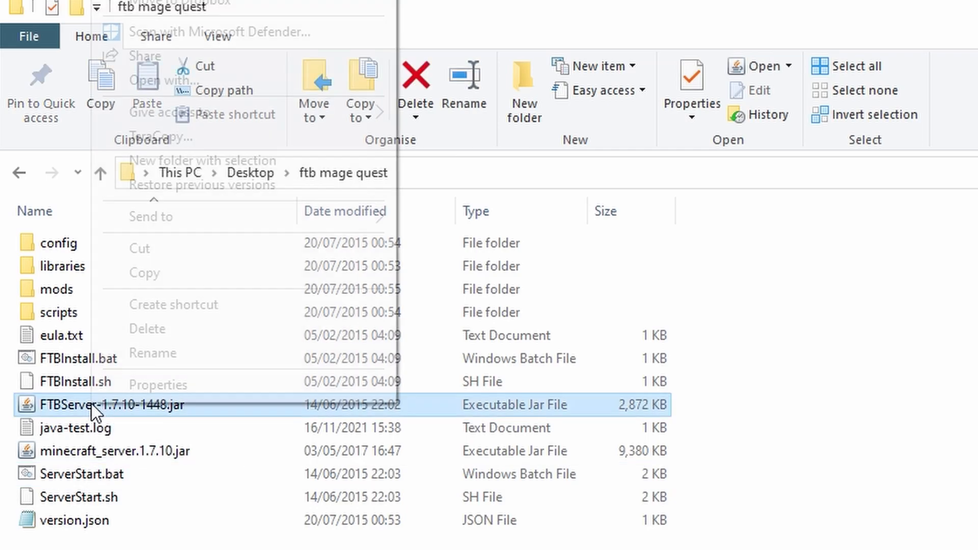
left_click(145, 356)
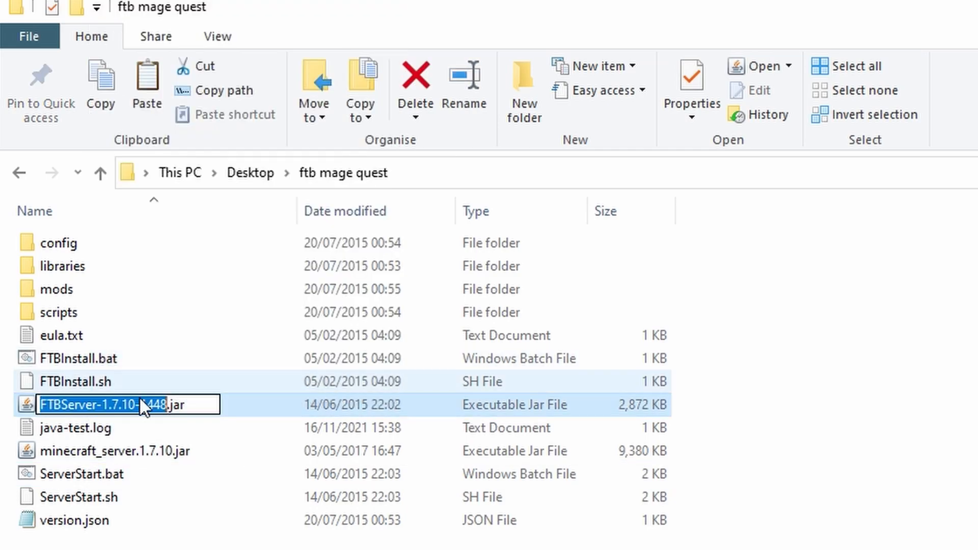
type("custom")
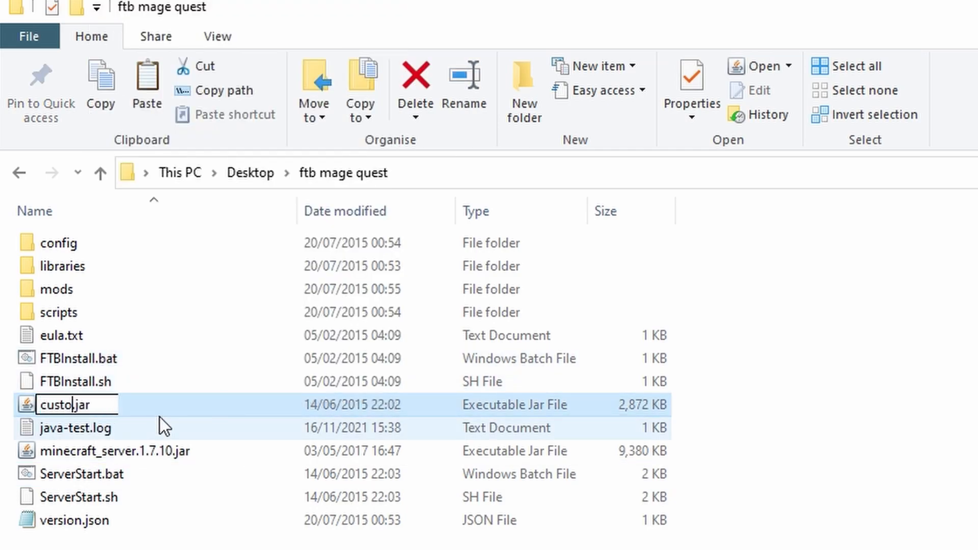
left_click(265, 544)
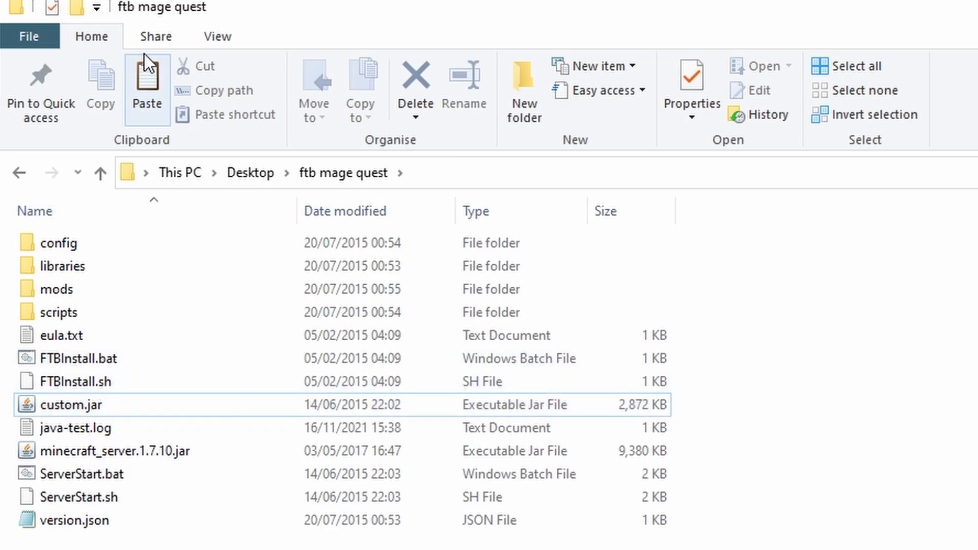
Hide the file name extensions in the folder and show them again
left_click(216, 38)
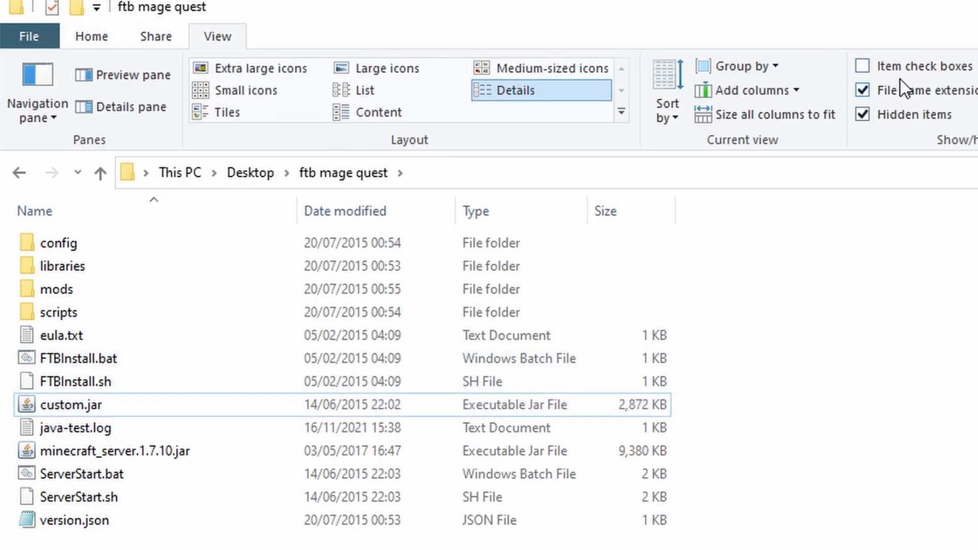
left_click(864, 92)
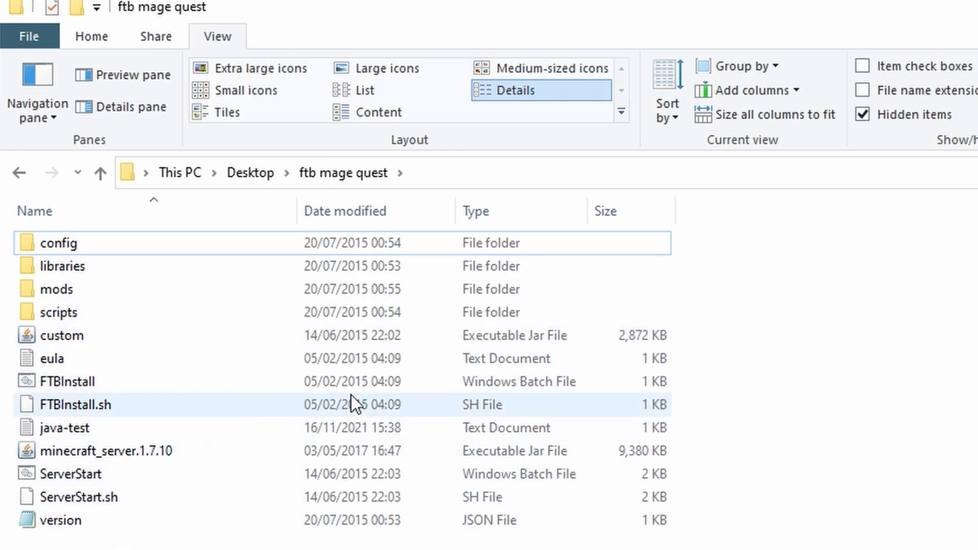
left_click(862, 91)
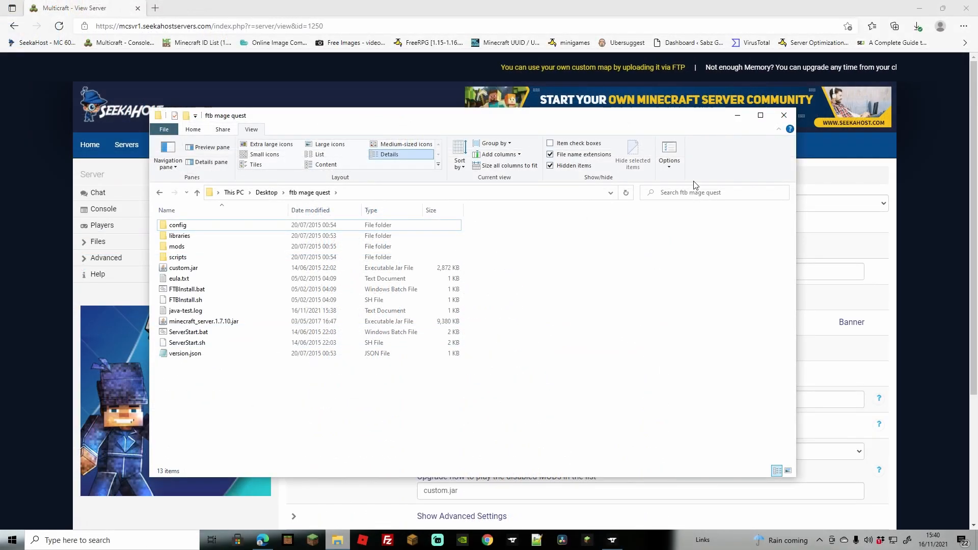
Minimize File Explorer, expand the server's Files section in Multicraft and switch to FileZilla
left_click(738, 120)
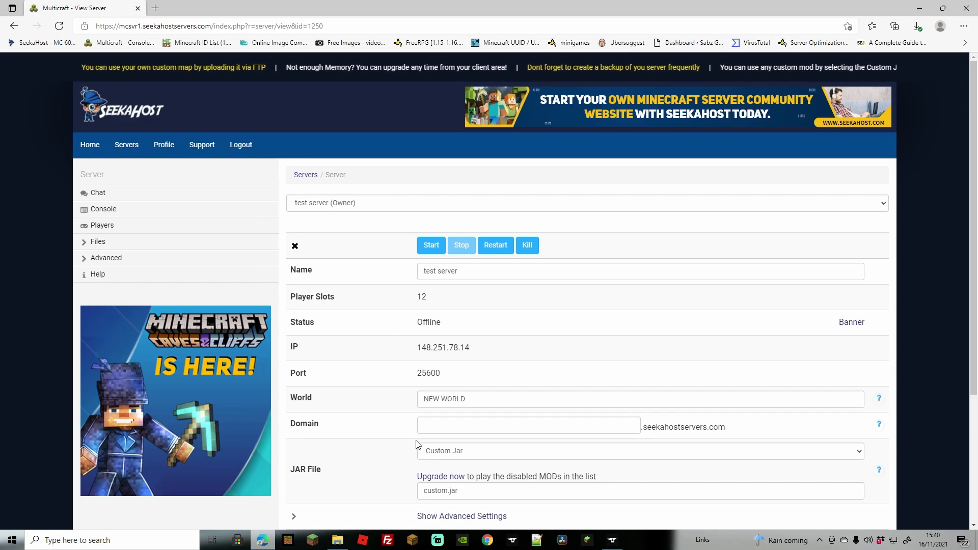
left_click(390, 544)
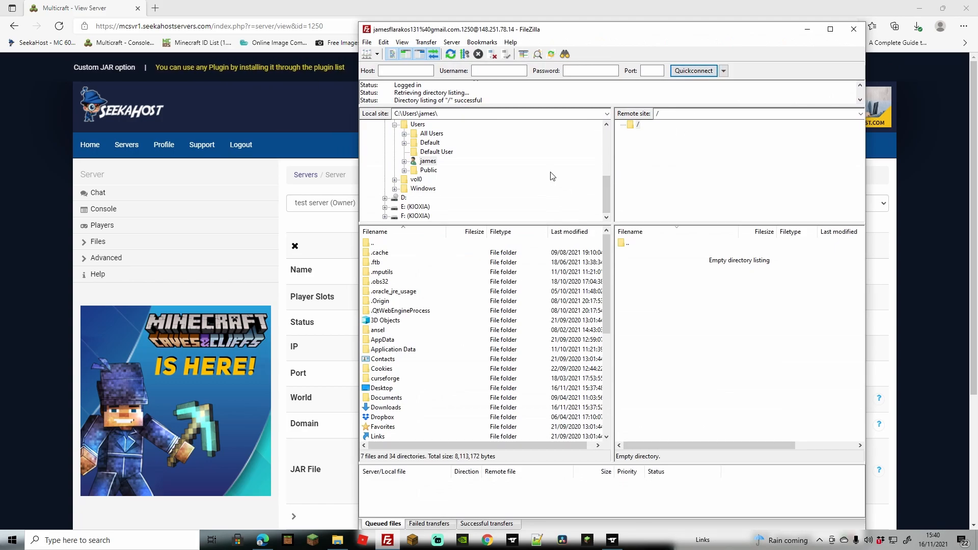
left_click(102, 242)
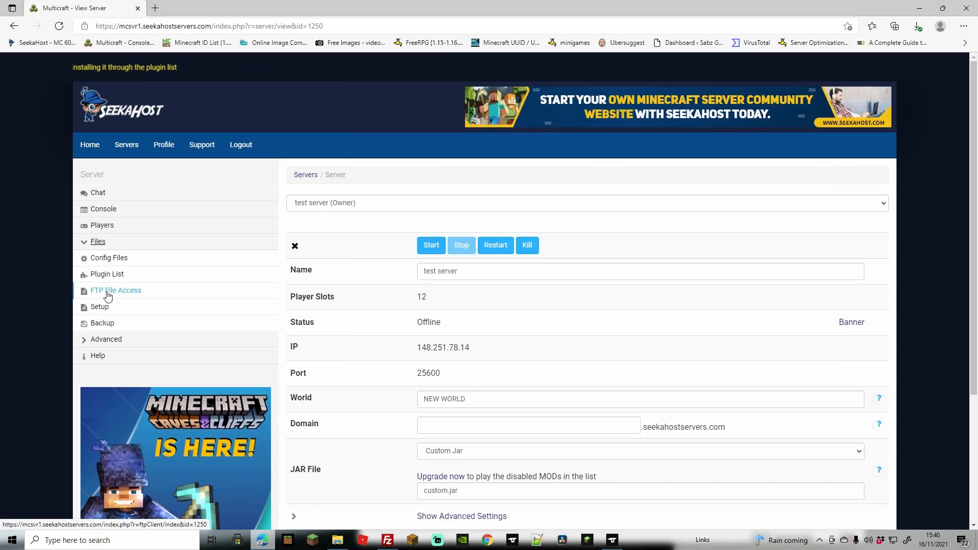
left_click(388, 540)
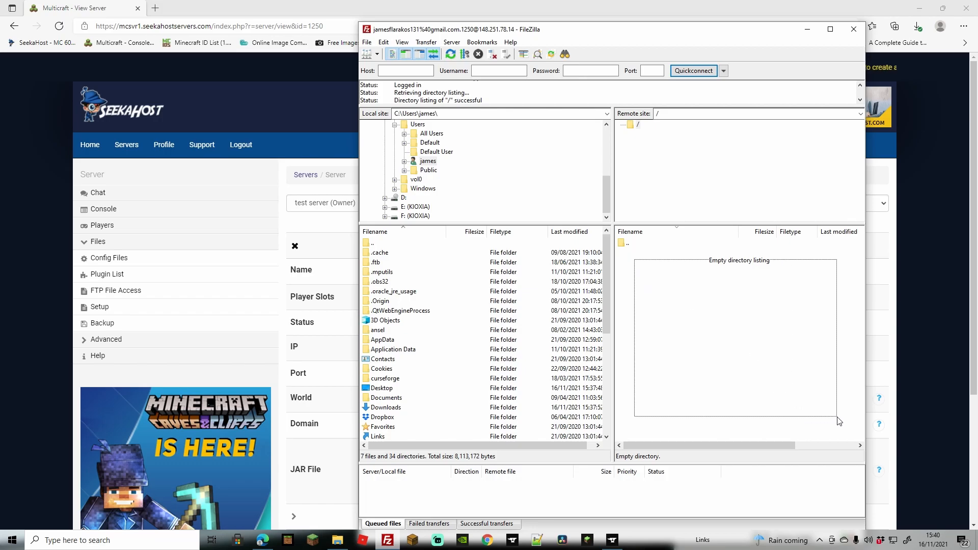
left_click_drag(838, 421, 835, 419)
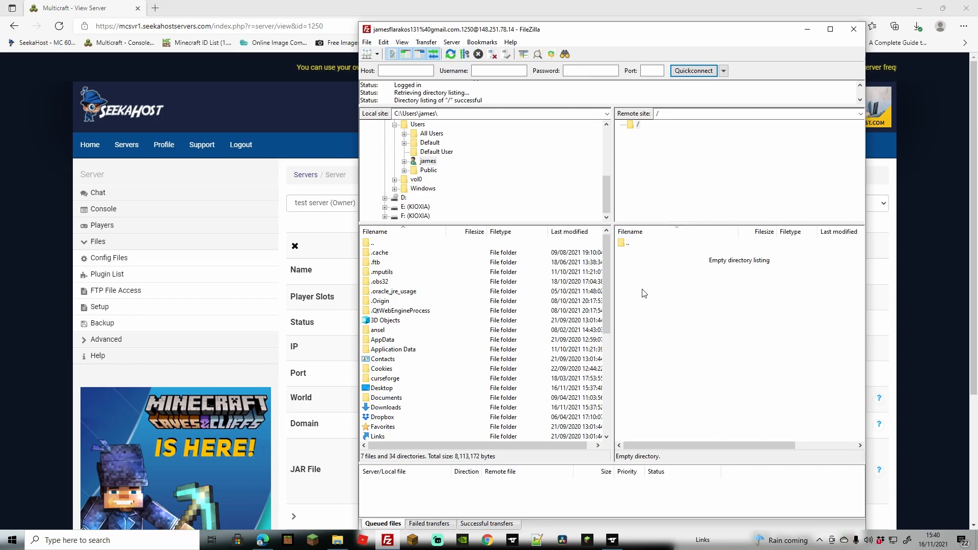
Open the Desktop's ftb mage quest folder on FileZilla's local site
left_click_drag(606, 199, 604, 140)
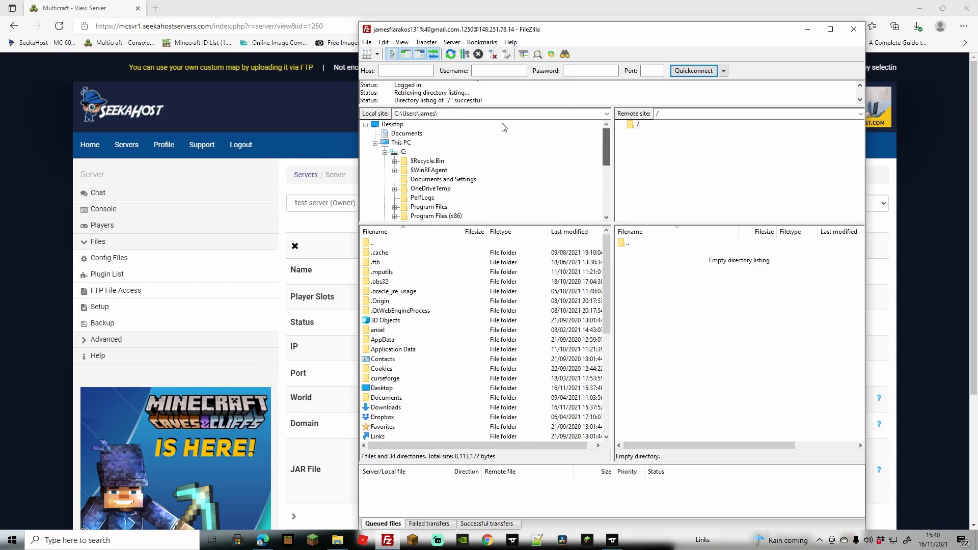
left_click(392, 124)
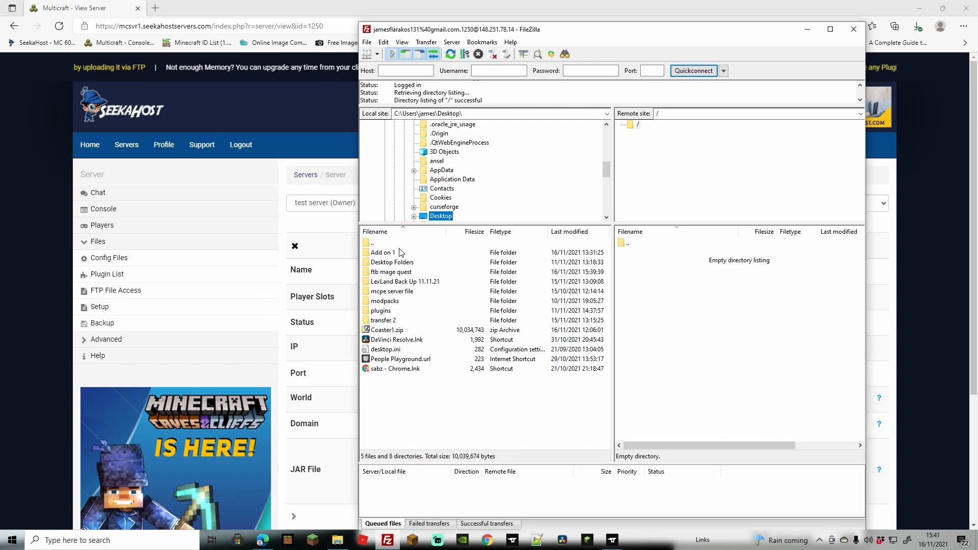
double_click(391, 274)
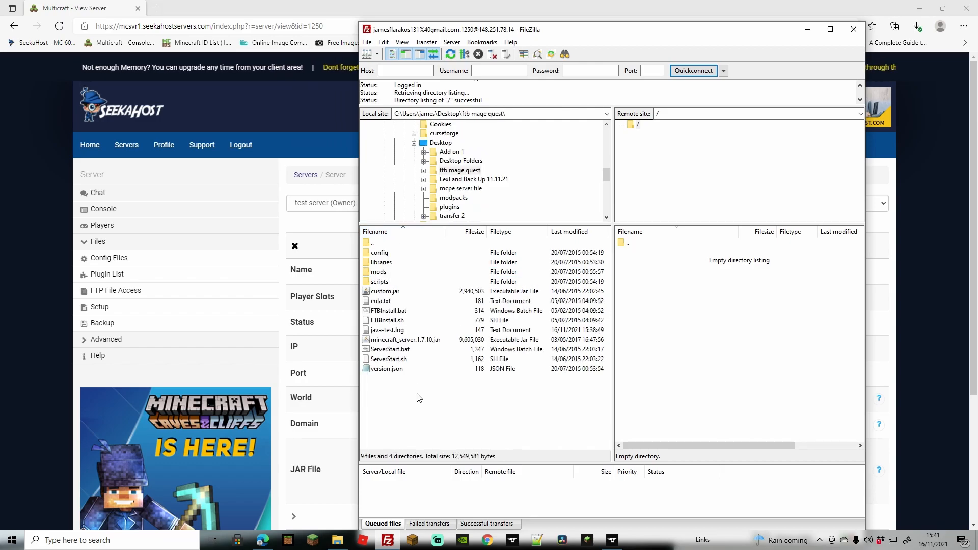
Upload all files and folders from the local ftb mage quest folder to the server's root directory, then minimize FileZilla
left_click_drag(429, 398, 380, 256)
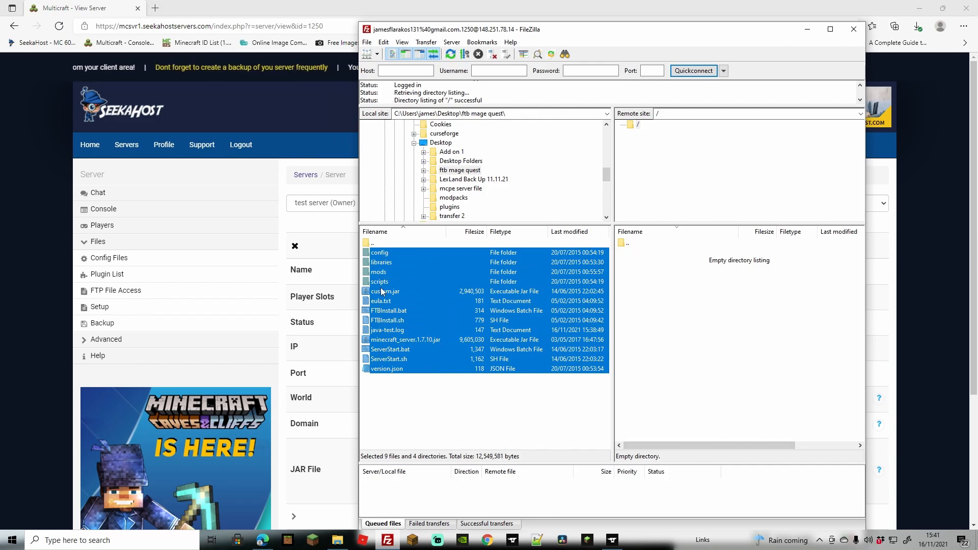
left_click_drag(724, 326, 724, 324)
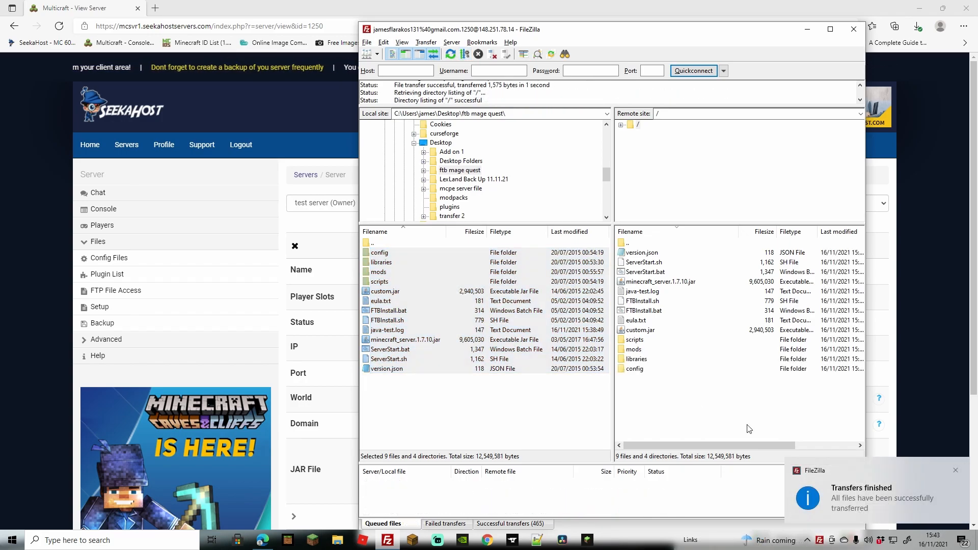
left_click(807, 29)
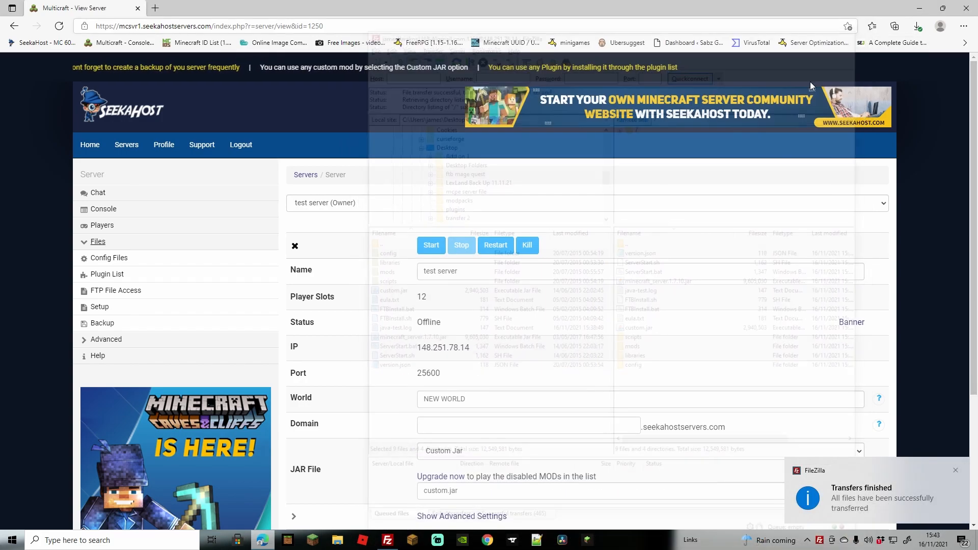